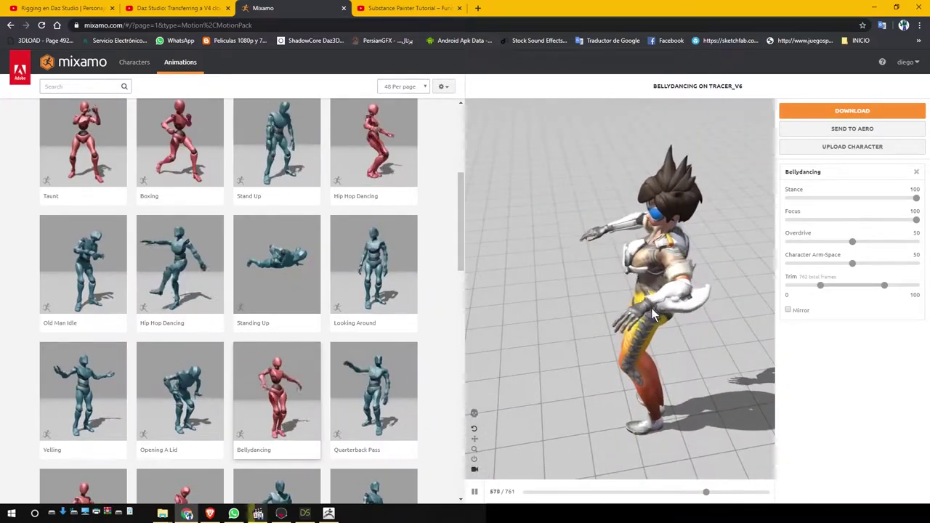
- Examine the Bellydancing animation on the Tracer character from the front, side and back, both close up and at full figure
scroll(642, 303, "up", 5)
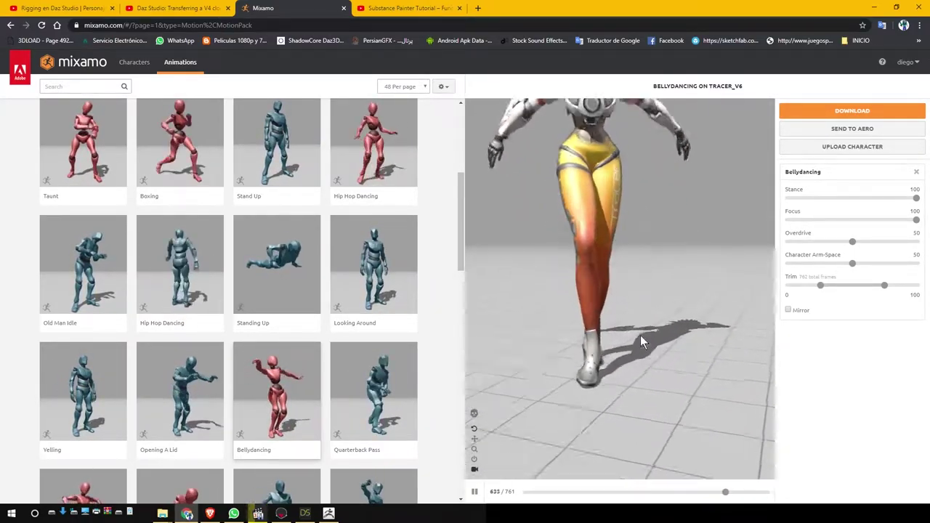
middle_click_drag(640, 335, 642, 414)
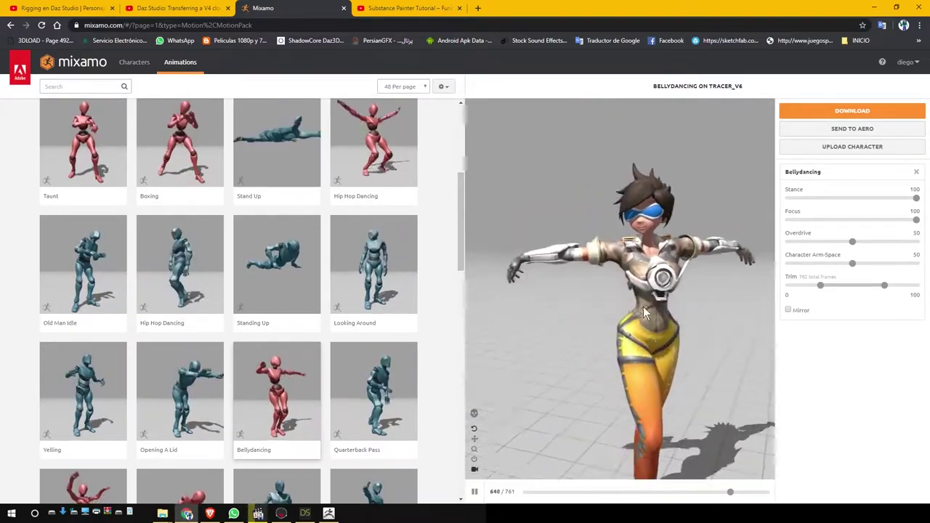
left_click_drag(618, 318, 639, 378)
middle_click_drag(639, 378, 640, 314)
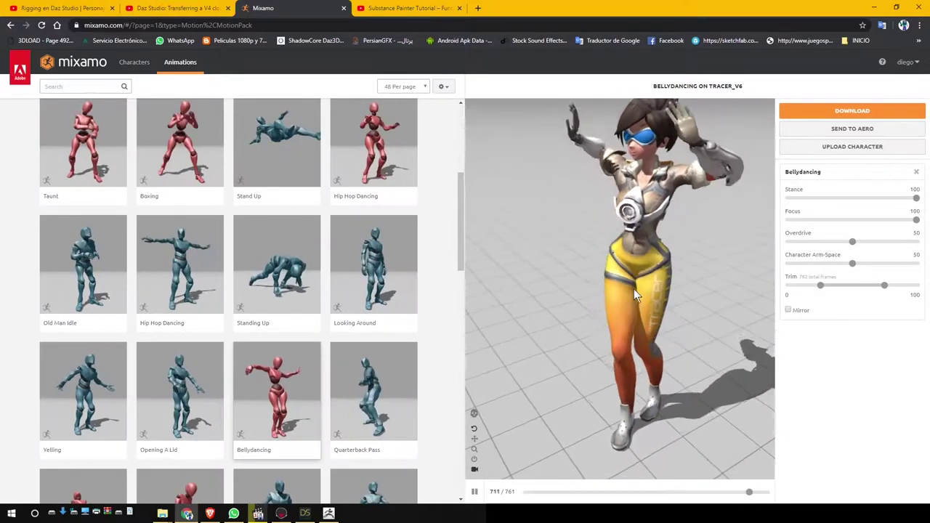
scroll(640, 301, "down", 2)
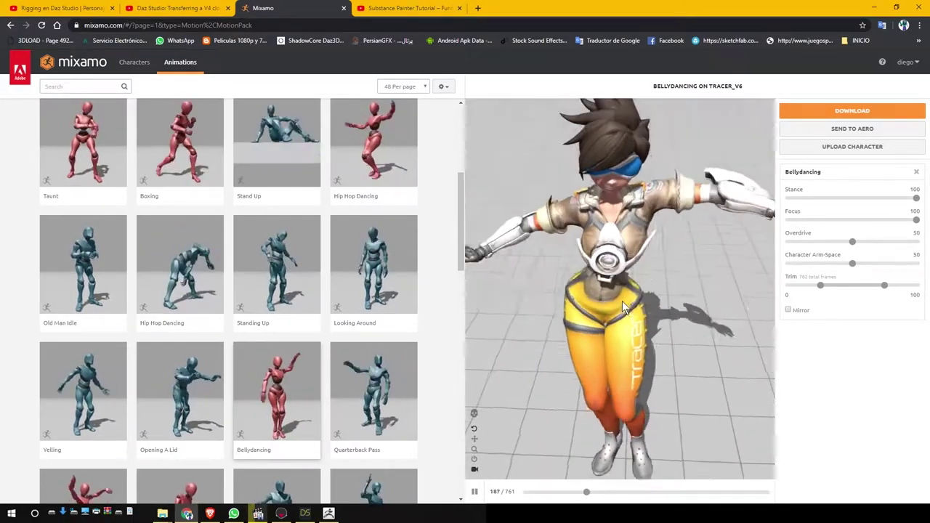
left_click_drag(609, 282, 634, 289)
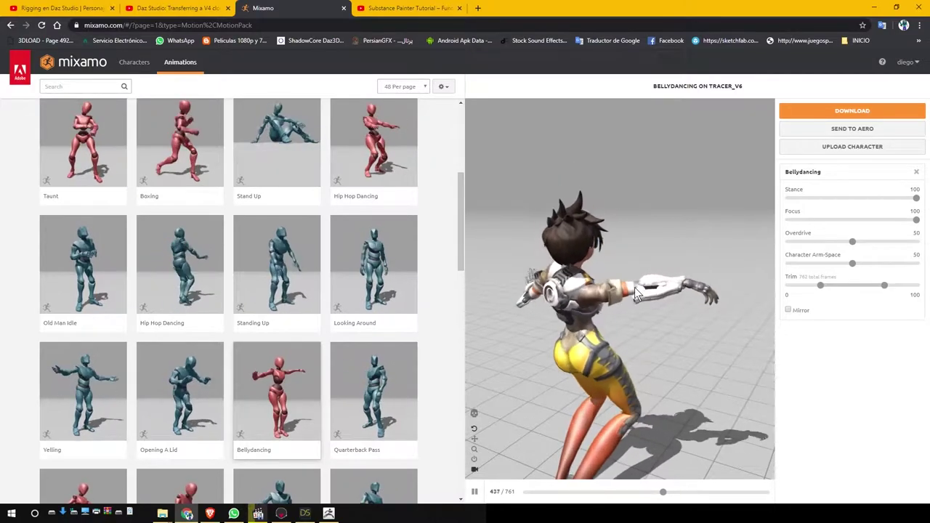
left_click_drag(634, 287, 617, 266)
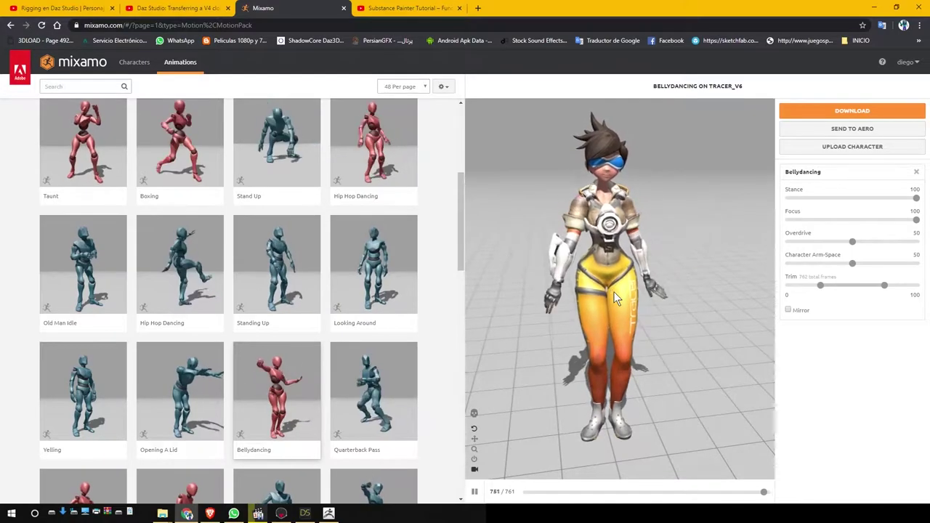
left_click_drag(610, 265, 603, 283)
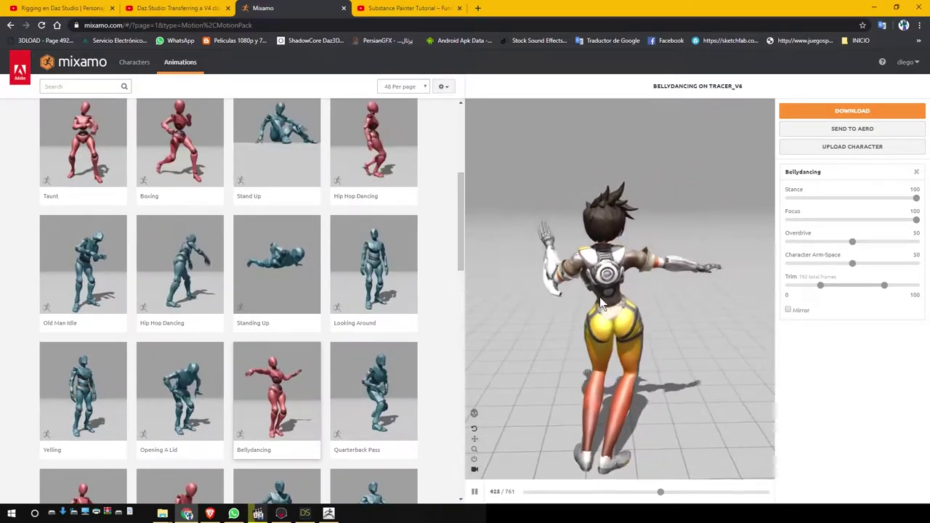
left_click_drag(611, 302, 682, 310)
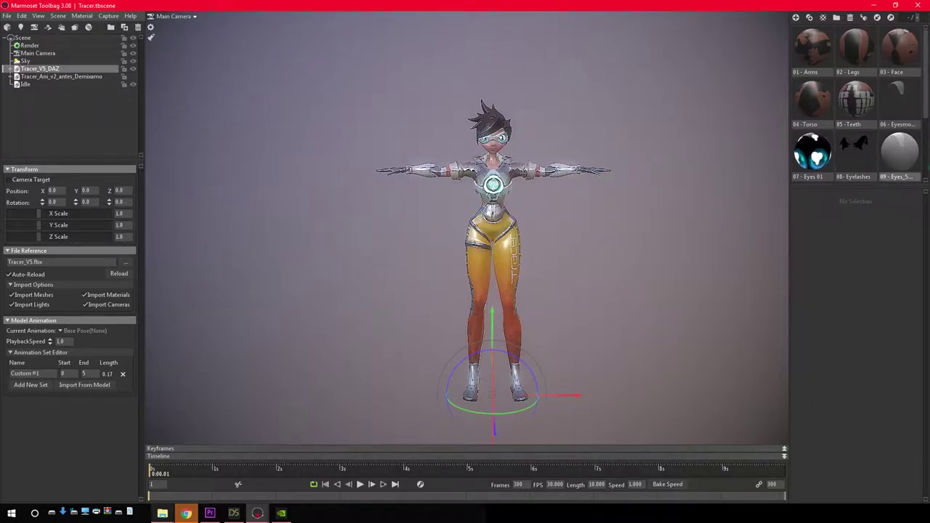
- Enlarge the material library area and delete the Default material
left_click_drag(855, 186, 864, 333)
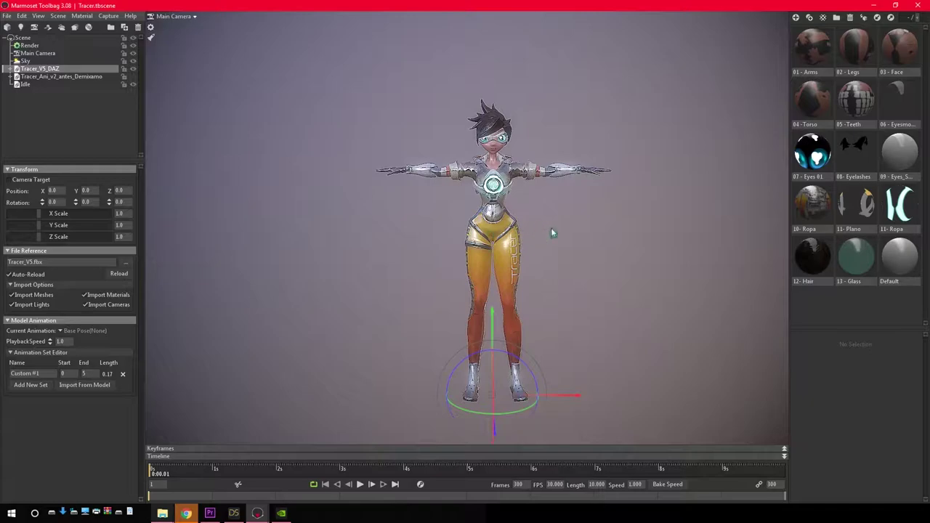
left_click(886, 271)
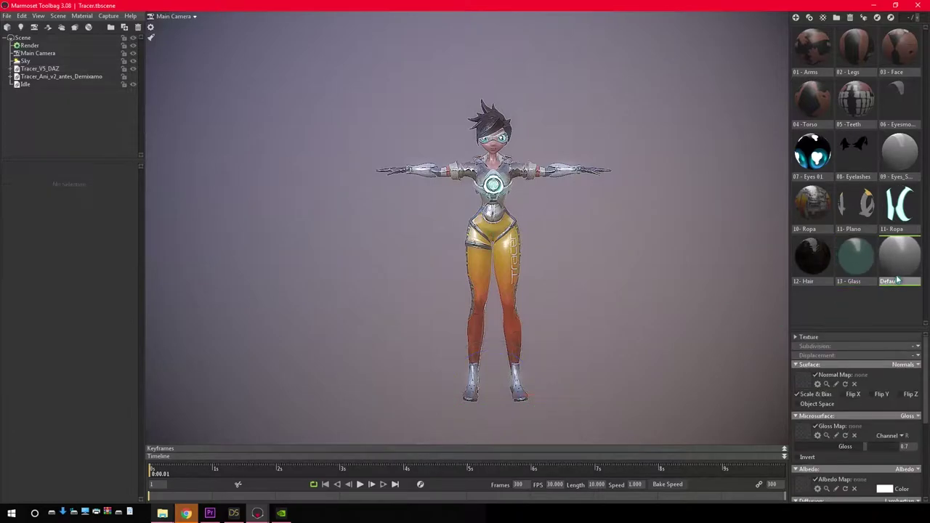
left_click(862, 271)
left_click(895, 270)
key("Delete")
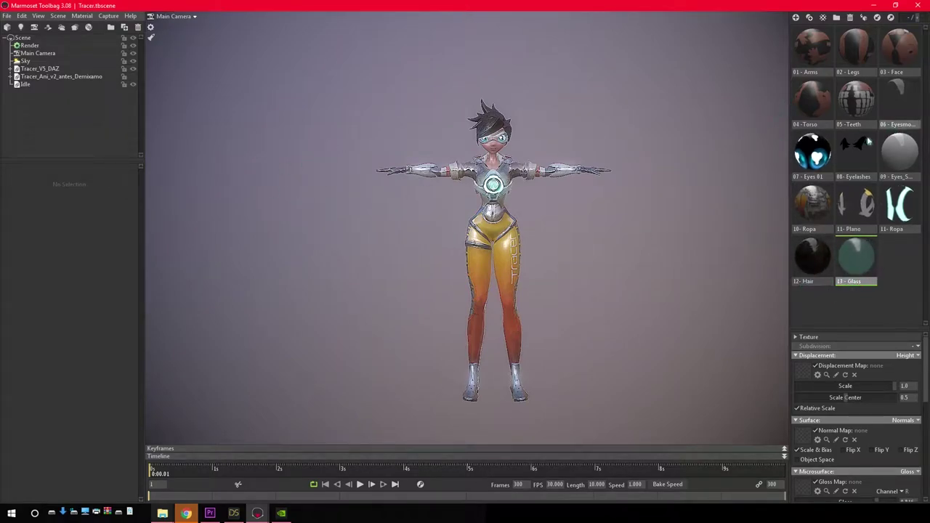
left_click(908, 287)
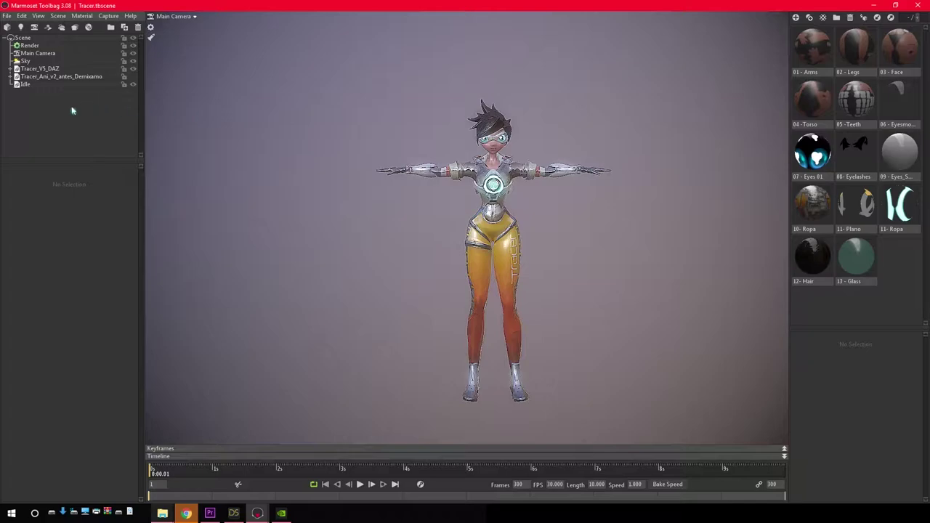
- Export the Tracer_V5_DAZ model with materials and embedded textures as an FBX file named TRACER_FINAL in the TRACER folder
left_click(15, 69)
left_click(6, 16)
mouse_move(18, 94)
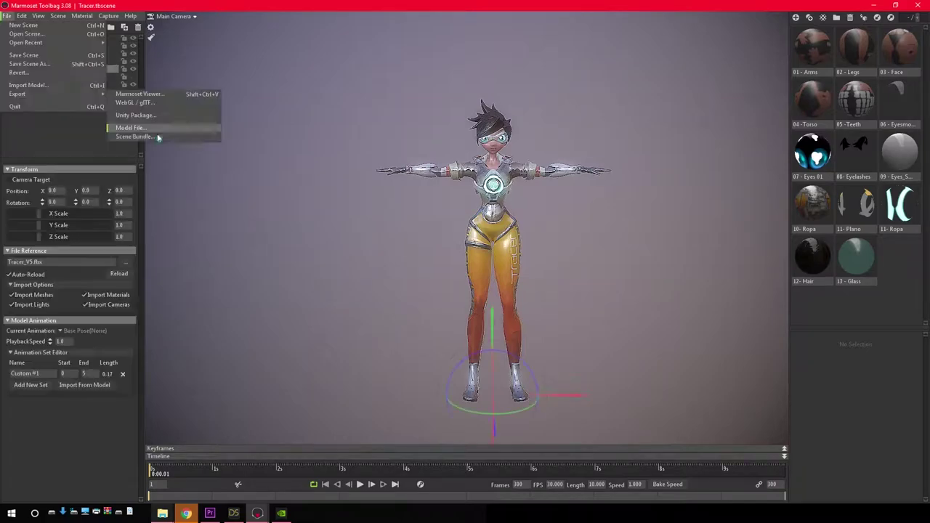
left_click(145, 128)
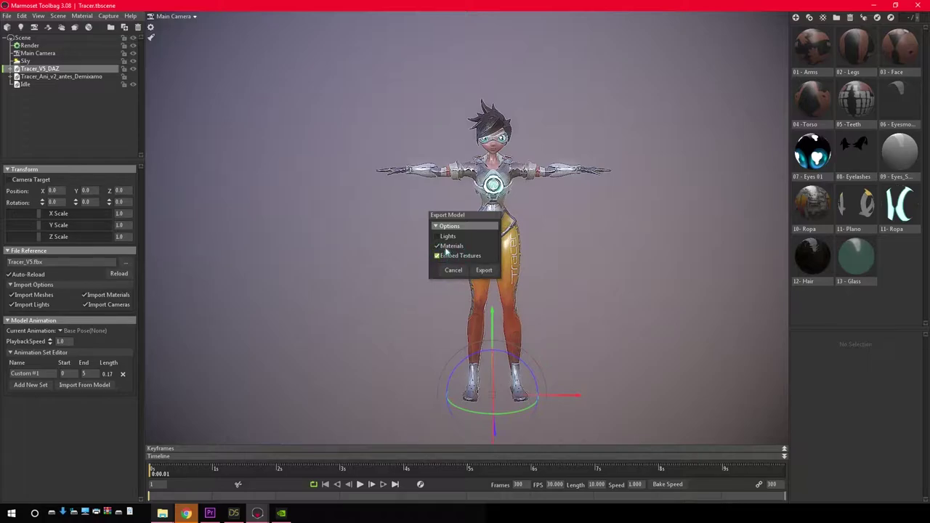
left_click(484, 271)
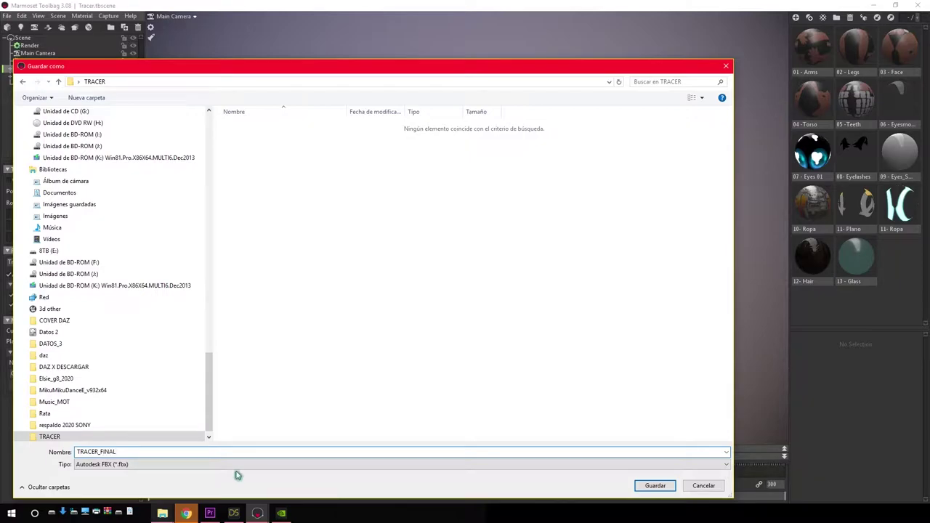
key("Return")
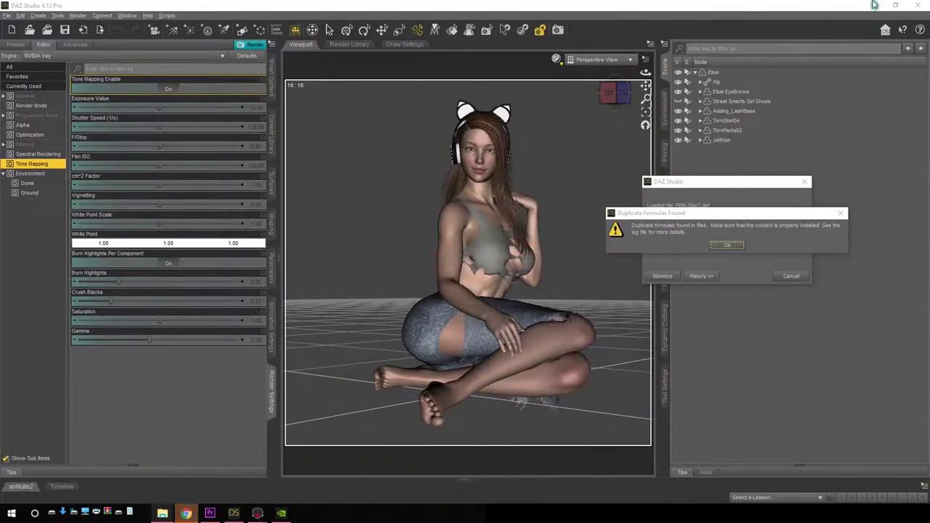
- Dismiss the DAZ Studio duplicate formulas warning and open TRACER_FINAL.fbx from the desktop's TRACER folder in FBX Review
left_click(727, 245)
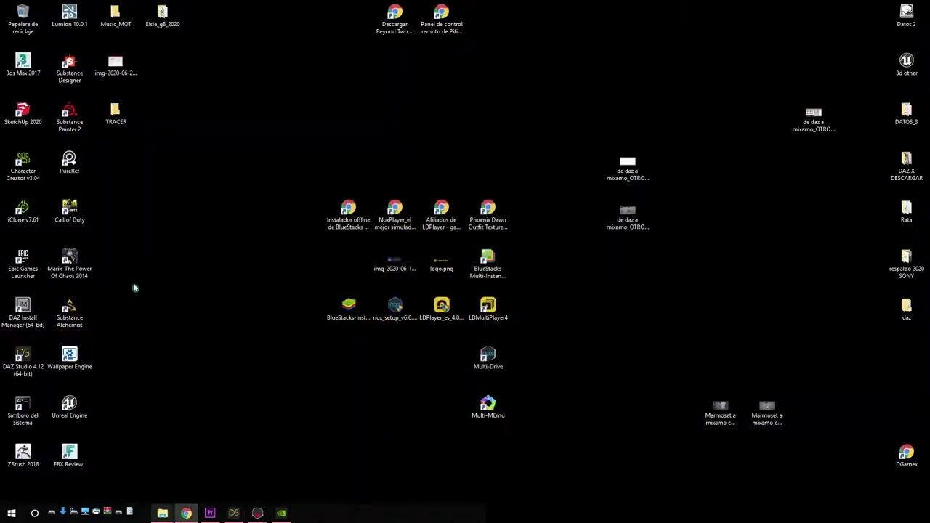
double_click(116, 116)
double_click(741, 87)
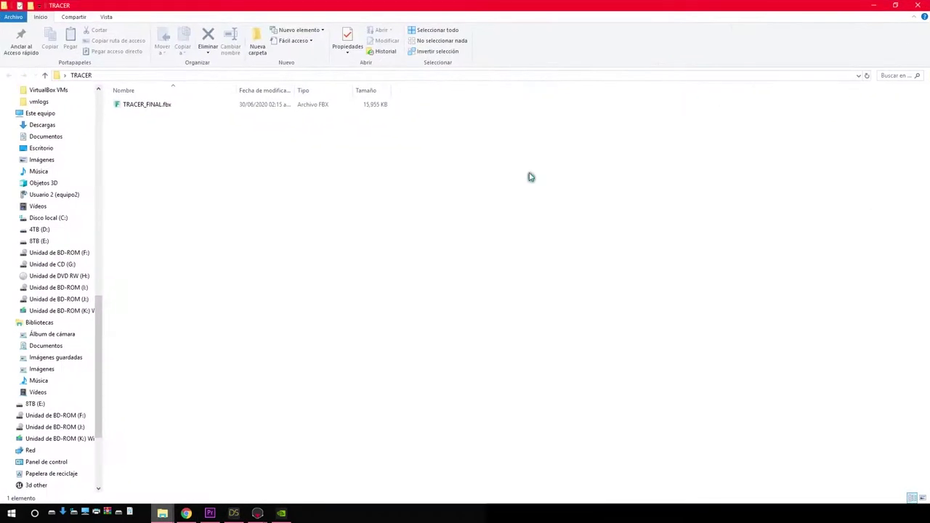
left_click(159, 104)
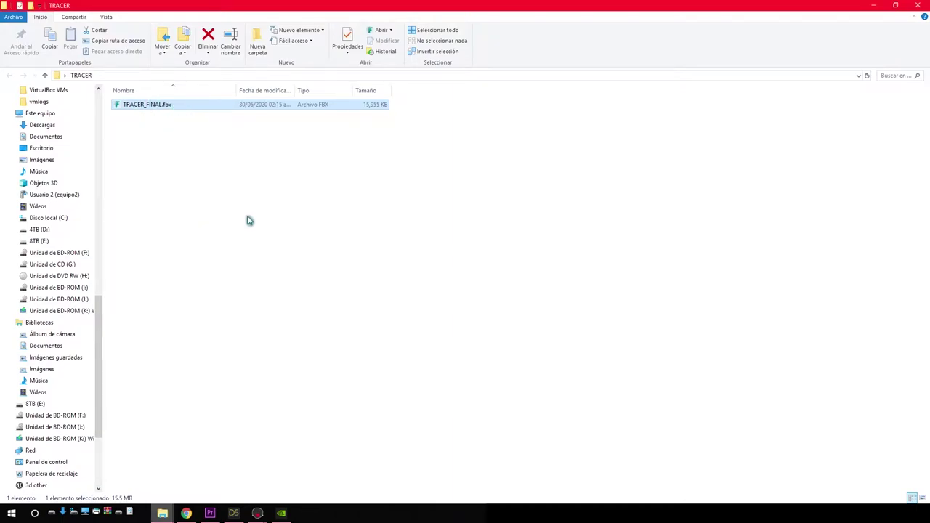
left_click_drag(142, 107, 154, 179)
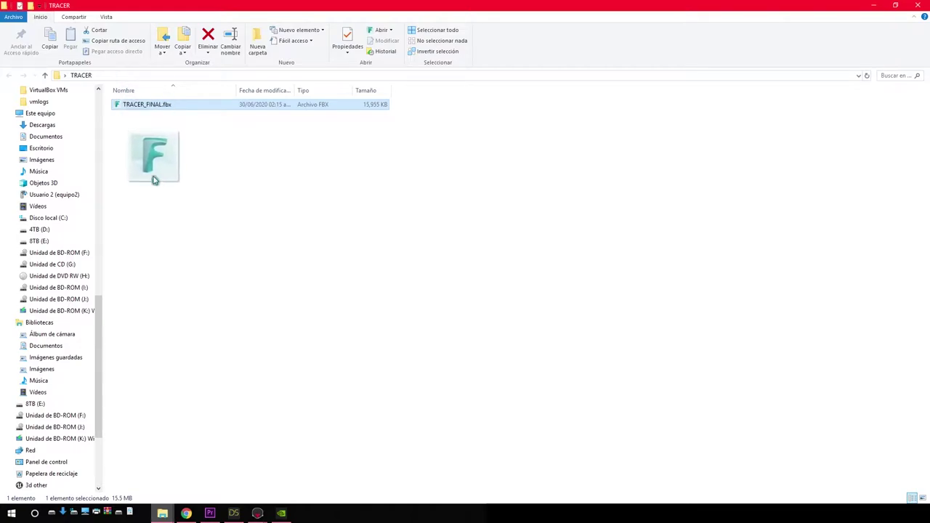
left_click_drag(130, 106, 146, 155)
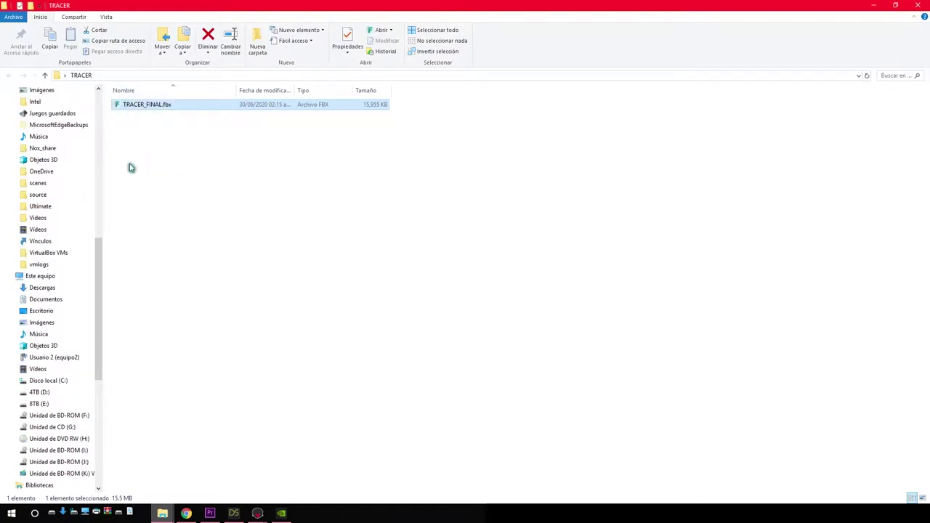
double_click(154, 107)
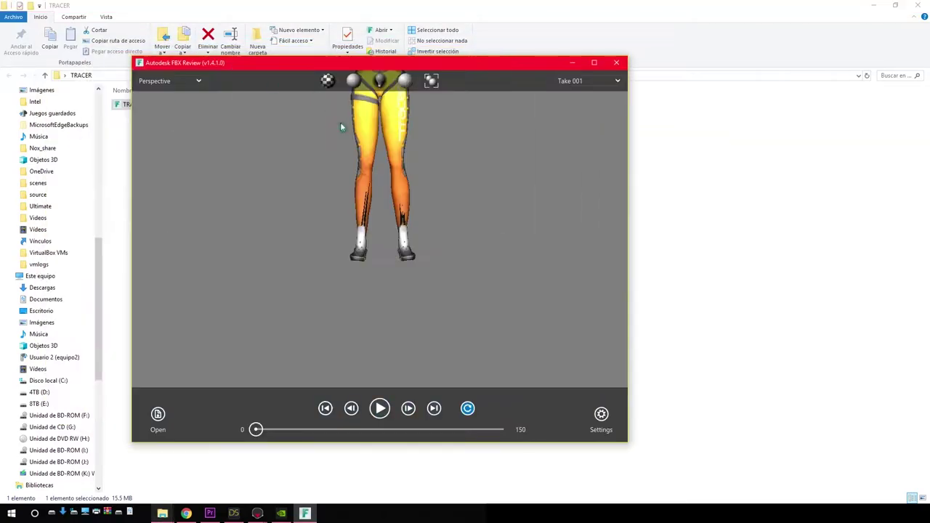
- Maximize the FBX preview and examine the exported model's legs, face, collar and arms for geometry and texture problems
left_click_drag(350, 244, 343, 269)
middle_click_drag(344, 269, 430, 257)
left_click_drag(430, 257, 324, 260)
left_click_drag(515, 63, 553, 205)
left_click(633, 203)
middle_click_drag(389, 141, 377, 302)
left_click_drag(377, 302, 450, 265)
middle_click_drag(494, 180, 513, 275)
scroll(512, 276, "up", 10)
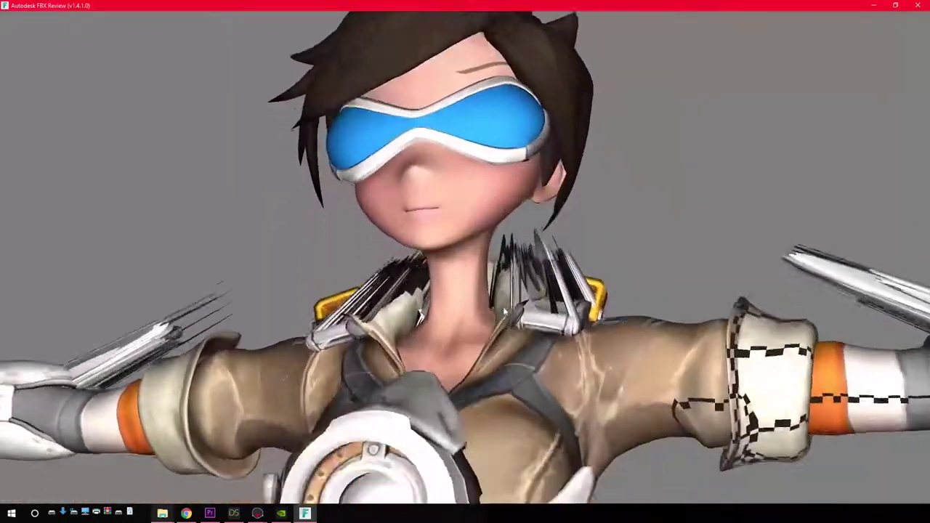
middle_click_drag(501, 138, 519, 189)
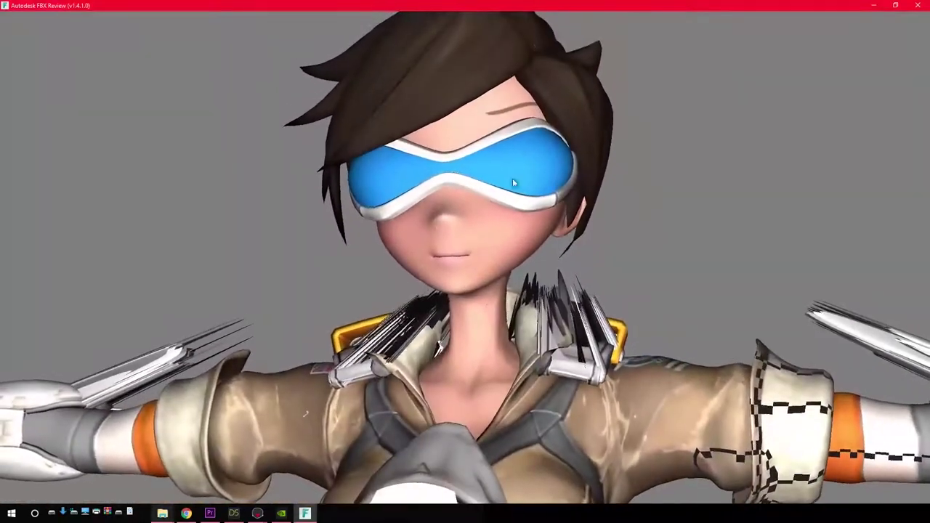
scroll(487, 203, "up", 4)
left_click_drag(487, 203, 492, 166)
scroll(466, 264, "down", 5)
left_click_drag(466, 265, 459, 359)
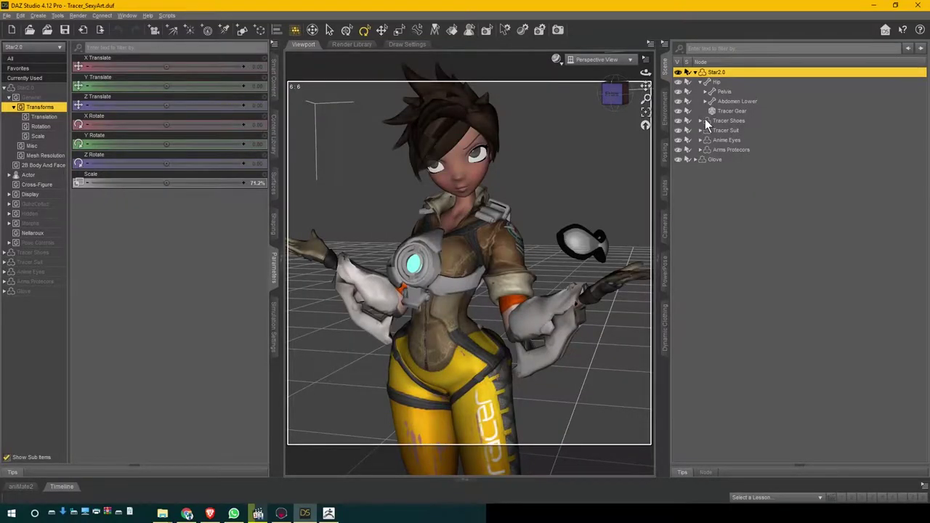
- Look through the Tracer Shoes, Tracer Suit and Anime Eyes items in the DAZ Studio scene and view the figure from above
left_click(726, 120)
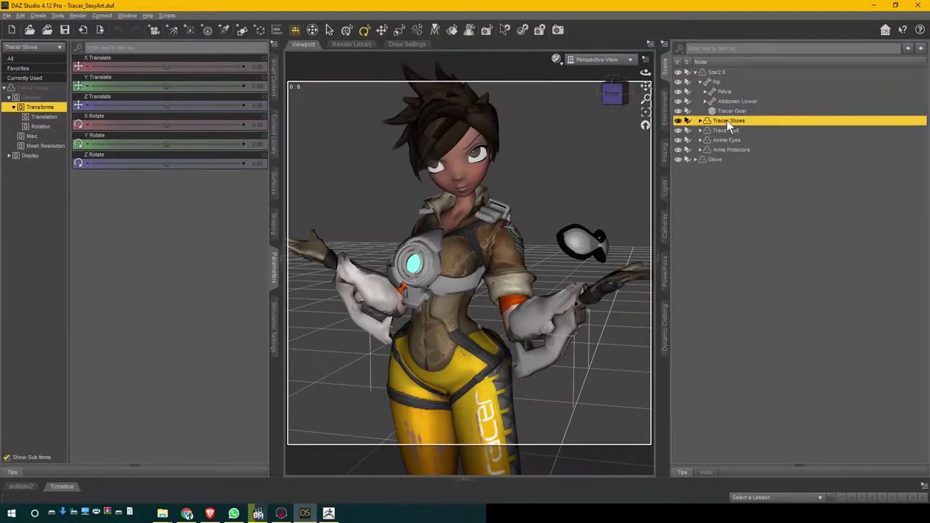
left_click(729, 130)
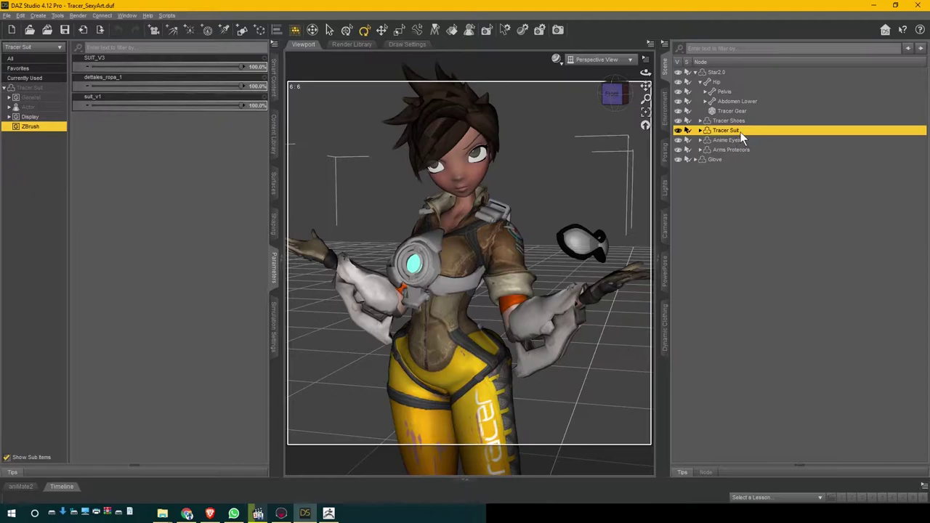
left_click(737, 139)
left_click_drag(626, 95, 536, 239)
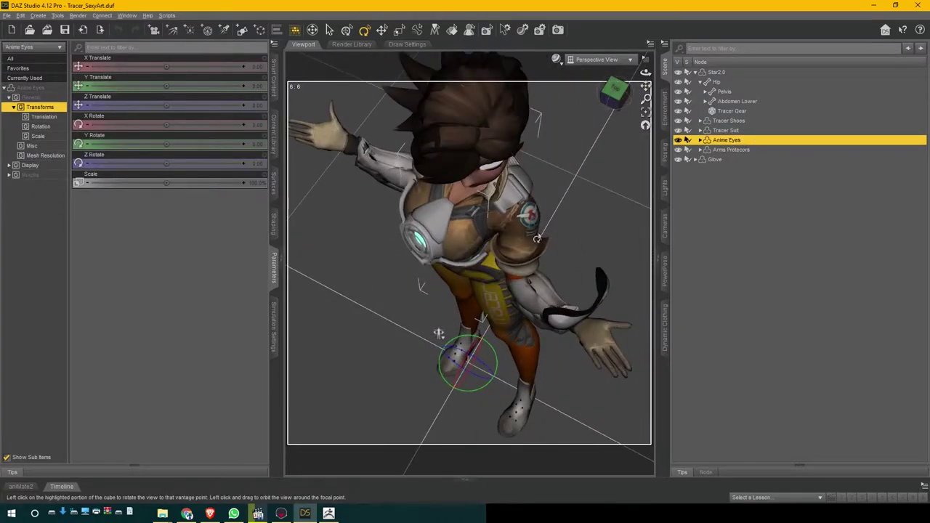
- Switch from DAZ Studio to Marmoset Toolbag and show its interface panels around the viewport
left_click(878, 6)
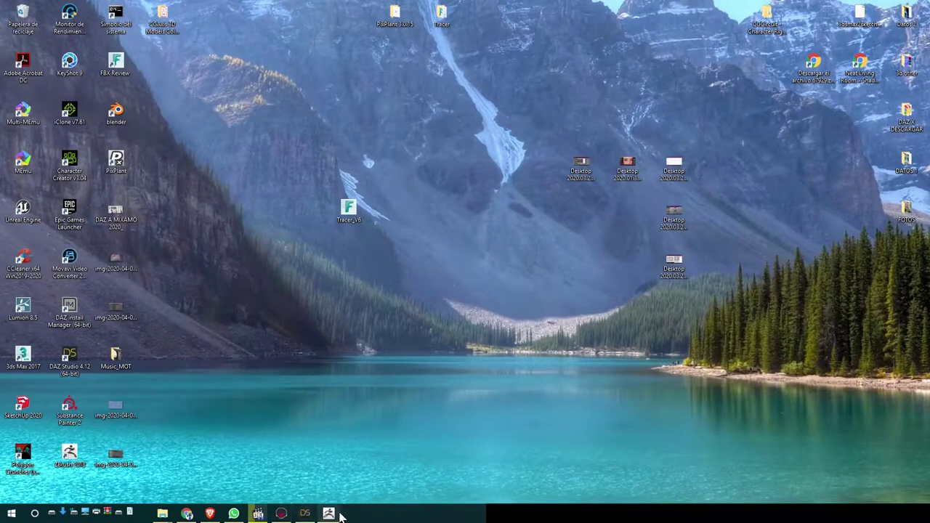
left_click(281, 514)
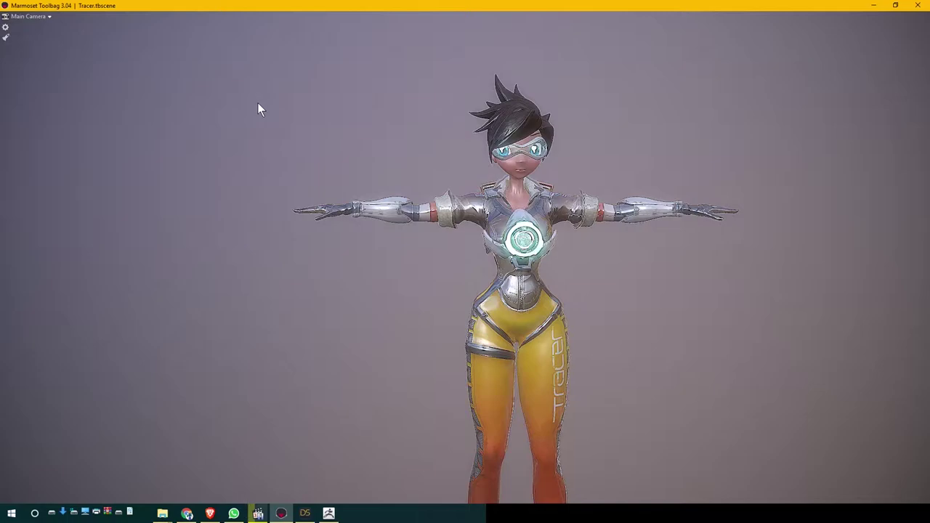
key("ctrl+space")
left_click(9, 69)
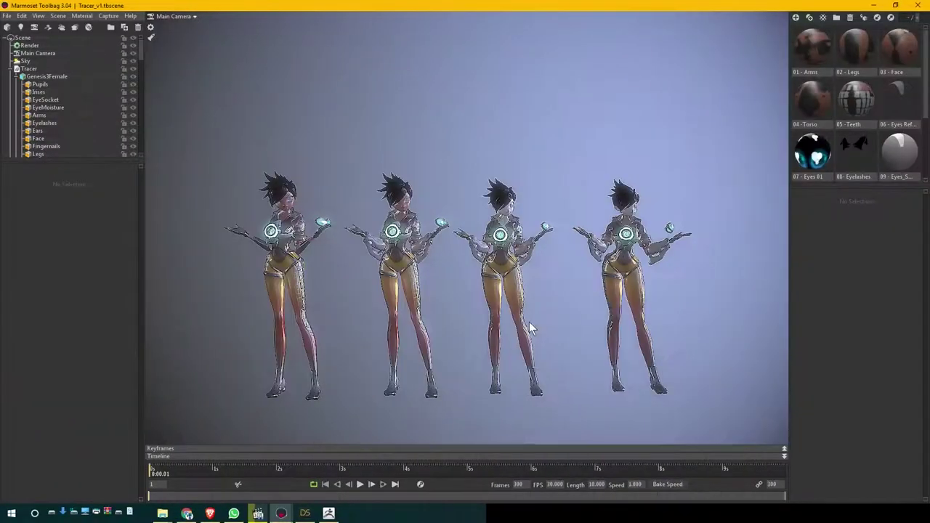
- Examine the posed Tracer figures, moving from the full body to close views of the chest device and suit materials
right_click_drag(374, 262, 455, 292)
middle_click_drag(454, 292, 511, 285)
right_click_drag(273, 213, 482, 260)
middle_click_drag(485, 259, 548, 238)
right_click_drag(503, 219, 476, 193)
middle_click_drag(528, 243, 543, 226)
left_click_drag(544, 227, 548, 235)
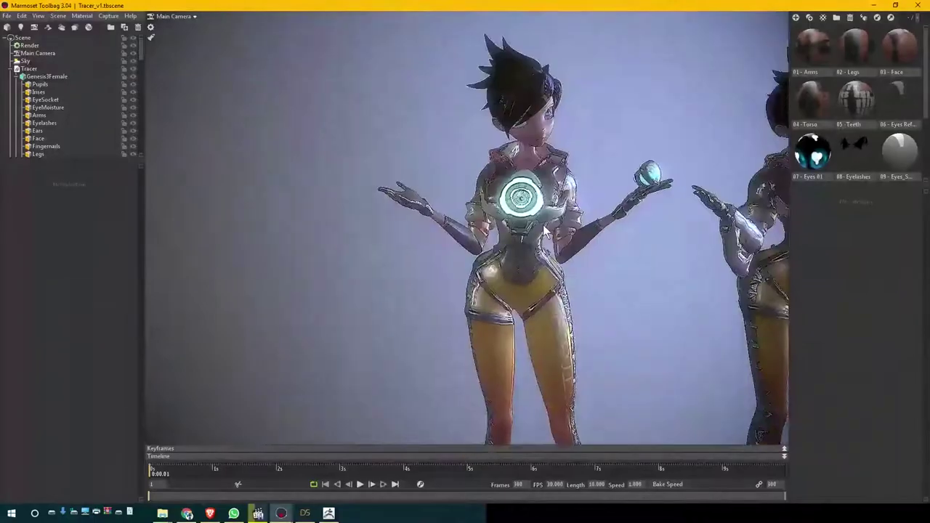
middle_click_drag(548, 235, 484, 224)
left_click_drag(484, 224, 483, 254)
mouse_move(482, 254)
middle_mouse_down()
mouse_move(468, 269)
mouse_move(498, 263)
middle_mouse_up()
right_click_drag(498, 263, 487, 247)
left_click_drag(487, 247, 440, 249)
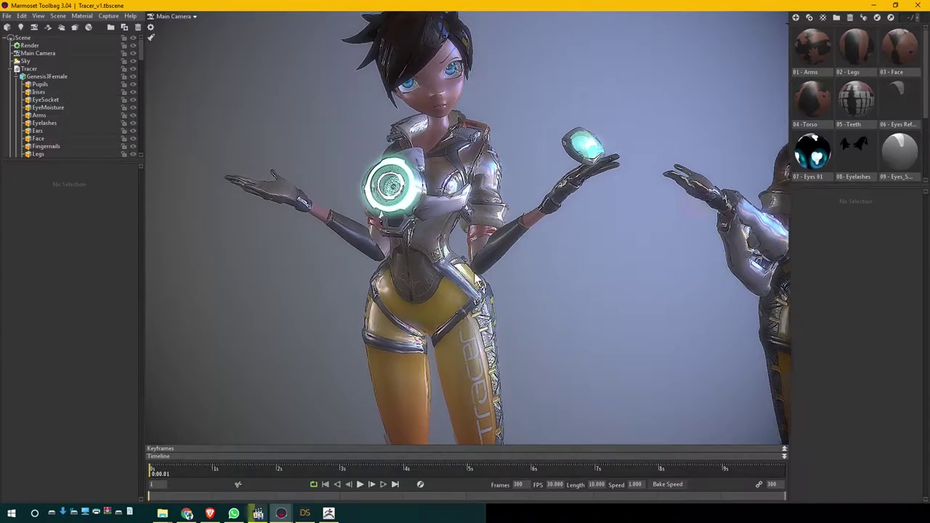
left_click_drag(475, 278, 476, 267)
middle_click_drag(475, 259, 471, 268)
left_click_drag(446, 275, 555, 261)
middle_click_drag(554, 262, 481, 259)
left_click_drag(504, 247, 503, 290)
middle_click_drag(503, 290, 559, 221)
scroll(541, 214, "down", 5)
mouse_move(559, 222)
left_mouse_down()
mouse_move(485, 206)
mouse_move(555, 219)
left_mouse_up()
middle_click_drag(556, 219, 545, 251)
left_click_drag(545, 251, 497, 250)
scroll(497, 248, "up", 5)
middle_click_drag(497, 244, 506, 281)
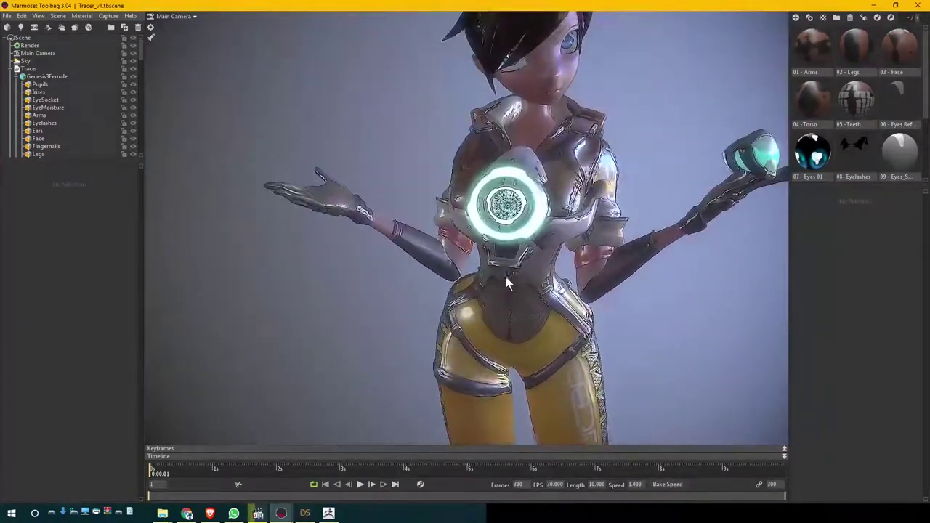
left_click_drag(506, 280, 485, 279)
middle_click_drag(508, 279, 495, 249)
scroll(510, 269, "up", 6)
left_click_drag(494, 251, 357, 256)
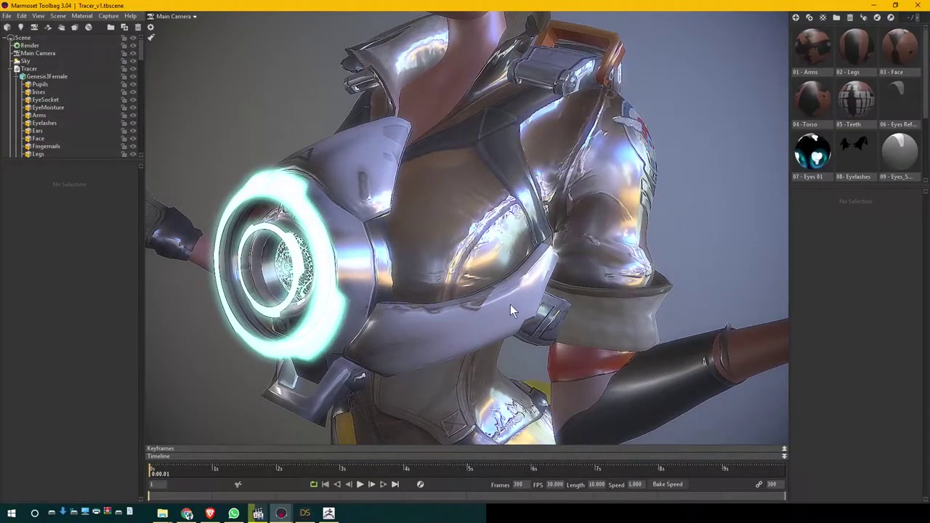
- Examine the posed Tracer figure's waist, gloved hand and goggles up close in the Tracer_v1 scene
left_click(546, 314)
left_click_drag(570, 308, 641, 209)
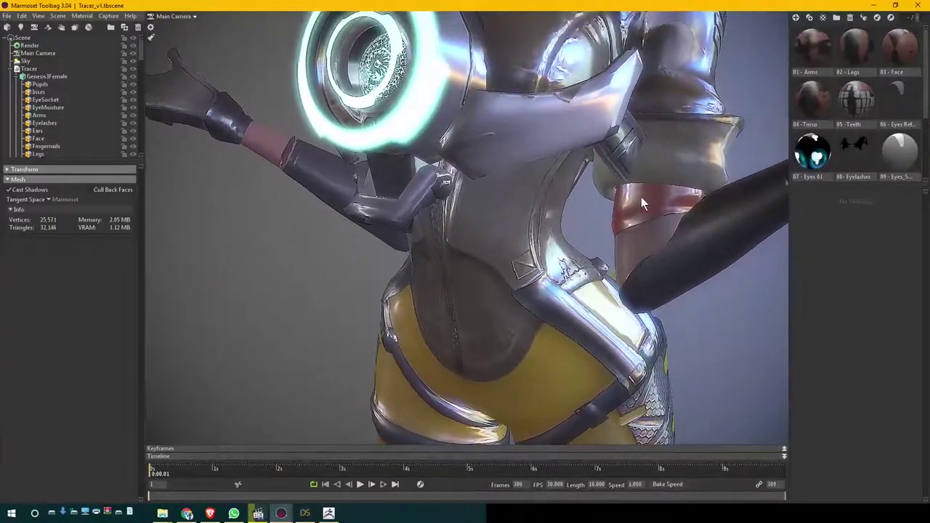
left_click_drag(502, 211, 648, 341)
scroll(619, 305, "down", 4)
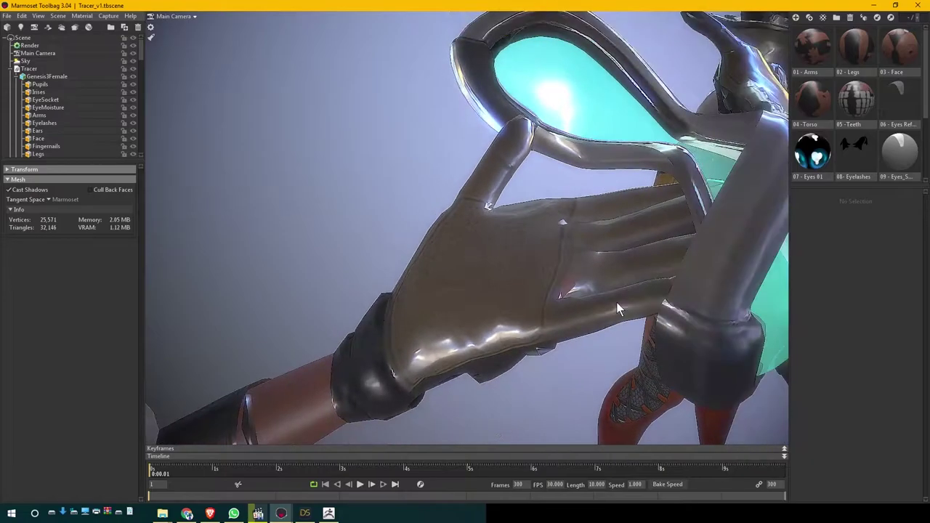
scroll(616, 308, "up", 5)
scroll(515, 297, "down", 10)
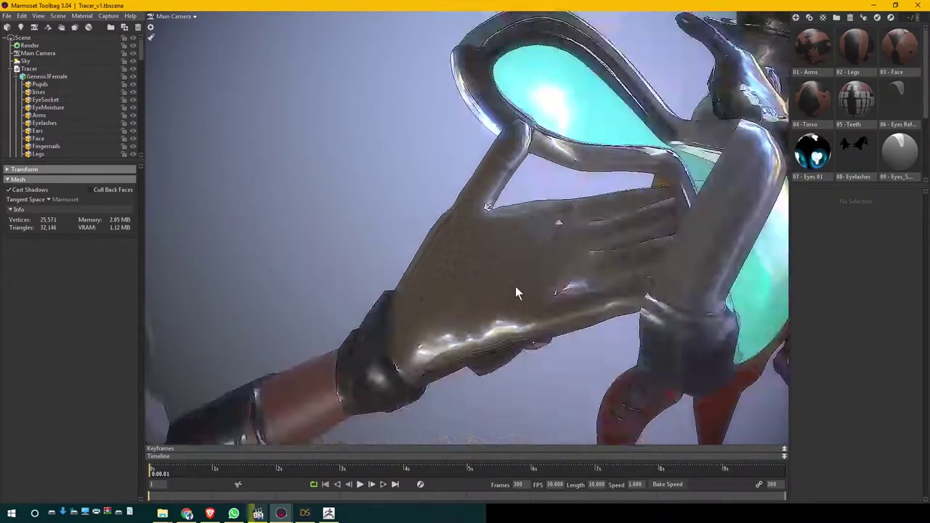
mouse_move(463, 295)
left_mouse_down()
mouse_move(502, 289)
mouse_move(432, 223)
mouse_move(470, 299)
mouse_move(430, 269)
mouse_move(443, 254)
mouse_move(437, 305)
mouse_move(428, 298)
mouse_move(465, 318)
mouse_move(450, 283)
mouse_move(453, 322)
mouse_move(472, 289)
left_mouse_up()
right_click_drag(472, 254, 473, 292)
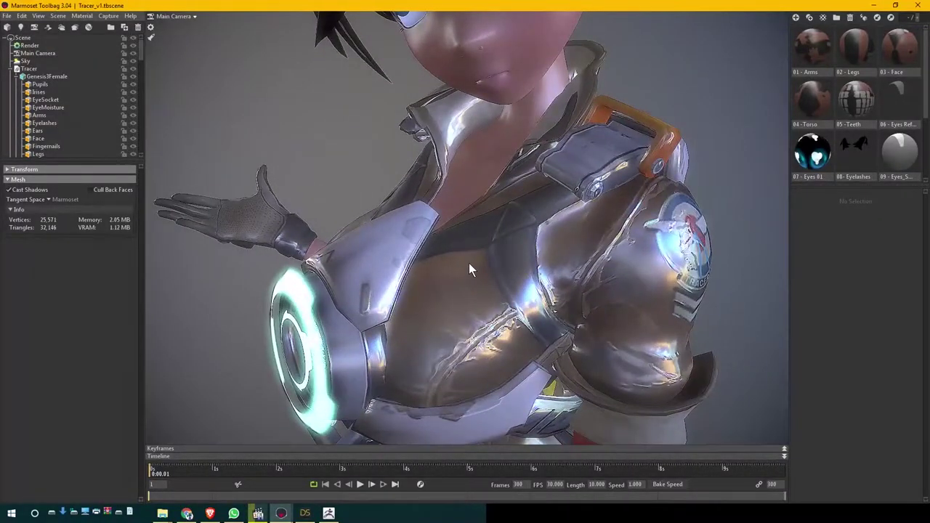
- Inspect the posed figure's collar, neck and chest harness up close, including the suit materials down to the hips
left_click_drag(469, 269, 450, 294)
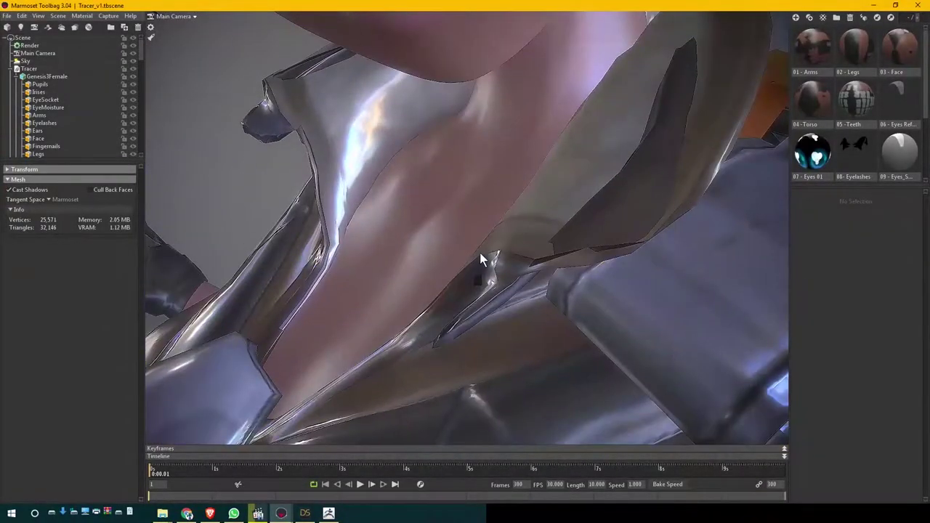
right_click_drag(512, 320, 499, 261)
left_click_drag(499, 267, 455, 269)
left_click_drag(517, 229, 560, 211)
left_click_drag(492, 331, 623, 369)
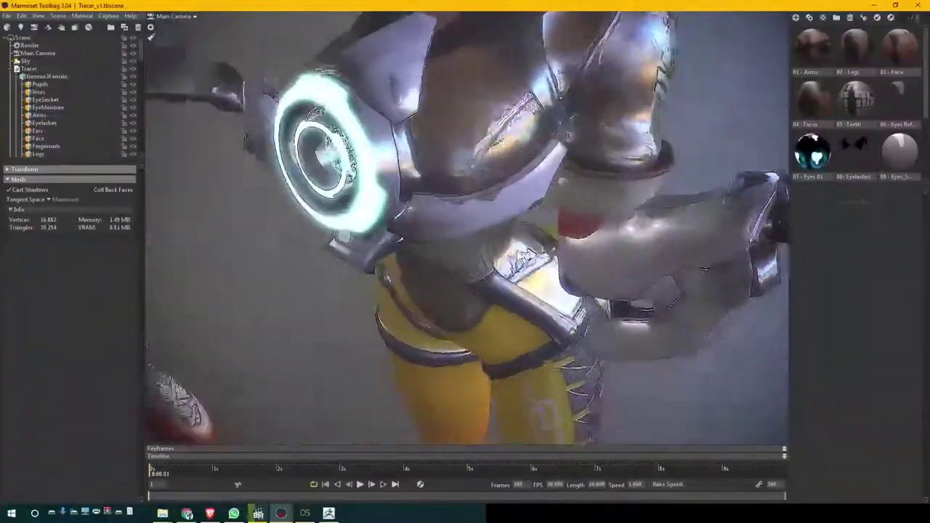
left_click_drag(508, 218, 539, 271)
- Close the Tracer_v1 scene in Marmoset Toolbag
left_click(507, 203)
left_click(918, 5)
left_click(501, 292)
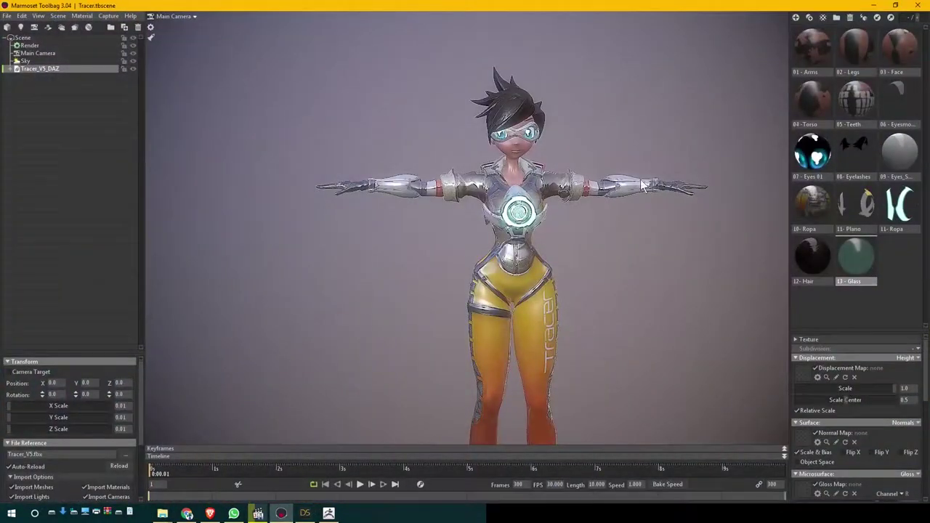
- Expand the Tracer_V5_DAZ hierarchy and go through its submeshes from Eyelashes to Shoes
mouse_move(451, 197)
left_mouse_down()
mouse_move(487, 197)
mouse_move(448, 207)
left_mouse_up()
left_click(12, 69)
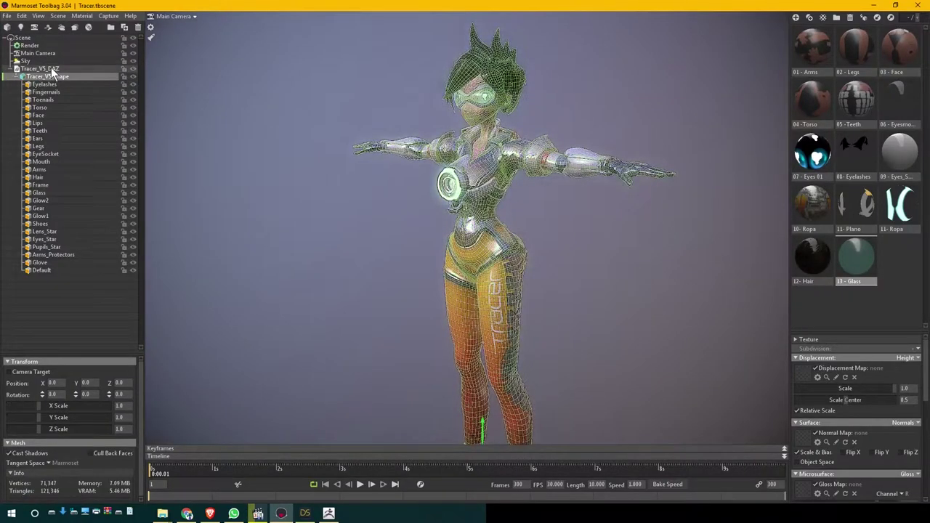
left_click(48, 100)
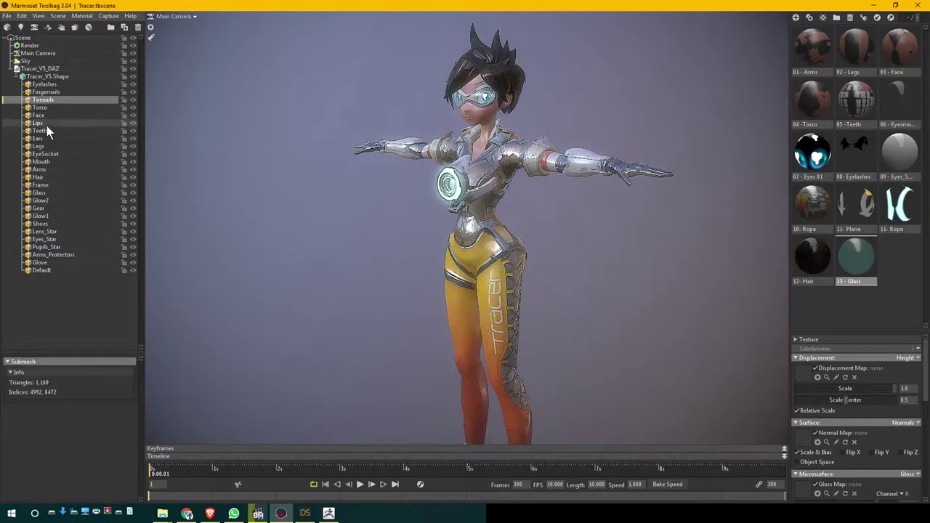
left_click(46, 84)
key("Down")
key("Down")
key("Down")
key("Down")
key("Down")
key("Down")
key("Down")
key("Down")
key("Down")
key("Down")
key("Down")
key("Down")
key("Down")
key("Down")
key("Down")
key("Down")
key("Down")
key("Down")
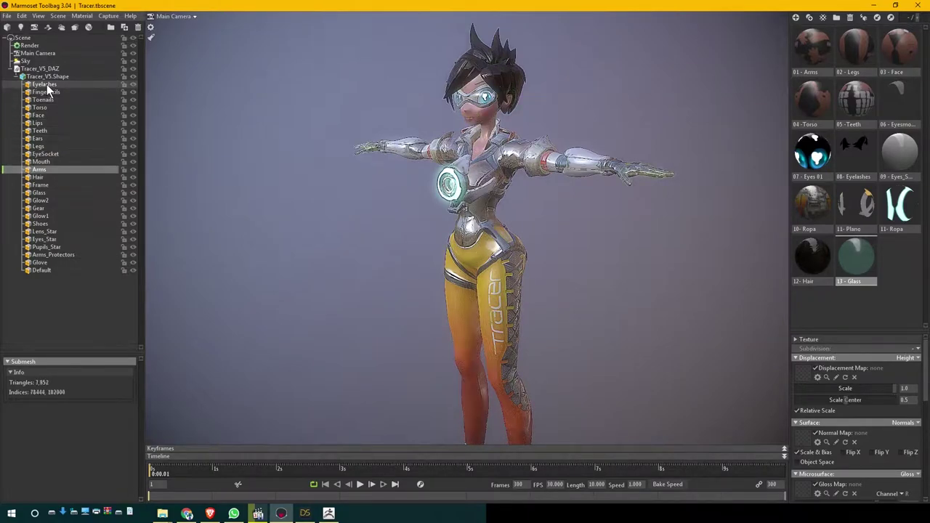
- Check the settings of the Arms and Hair materials
left_click(824, 275)
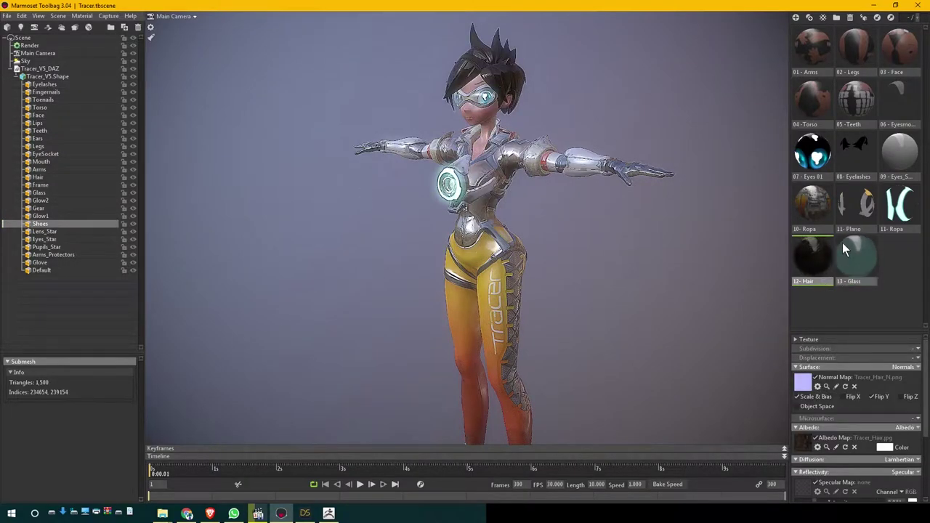
left_click(814, 68)
left_click(816, 270)
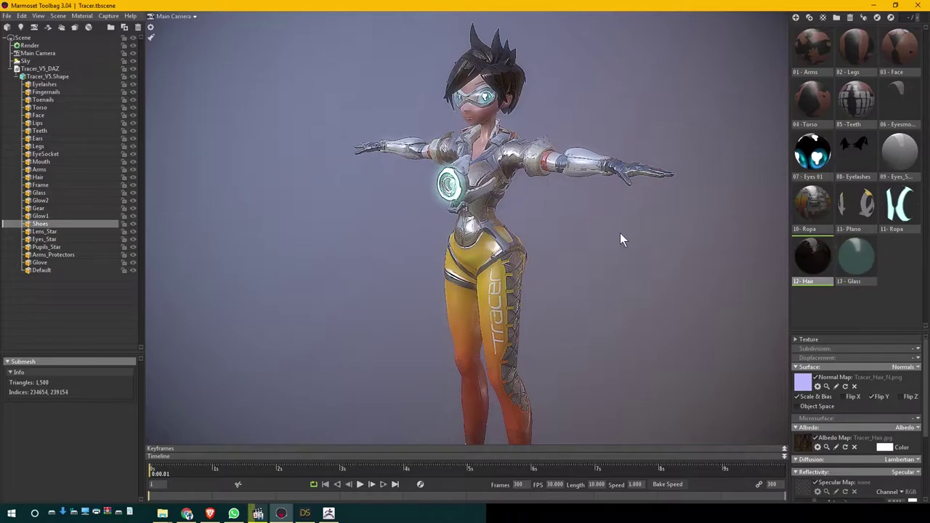
- Examine the T-posed Tracer model from the side, including the harness, hips and leg lacing
scroll(521, 185, "up", 5)
left_click_drag(513, 202, 510, 250)
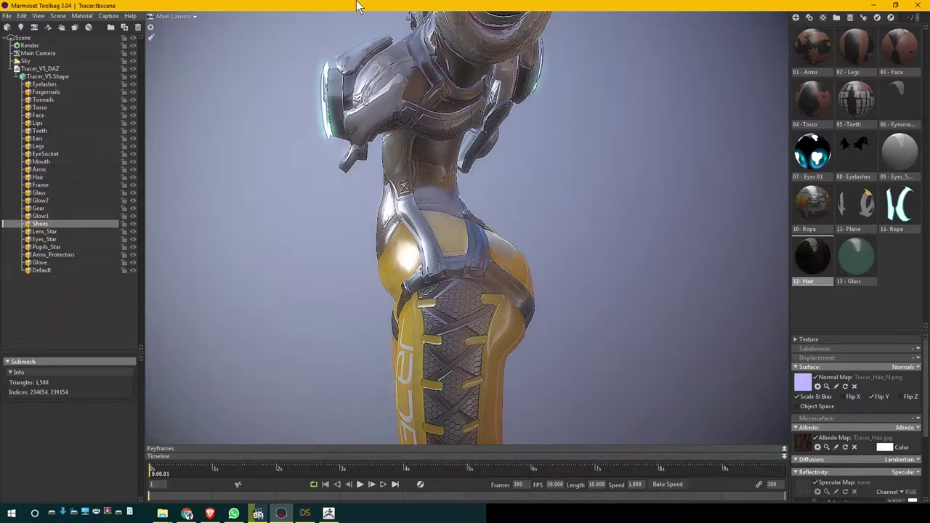
left_click_drag(288, 215, 527, 316)
scroll(515, 272, "up", 5)
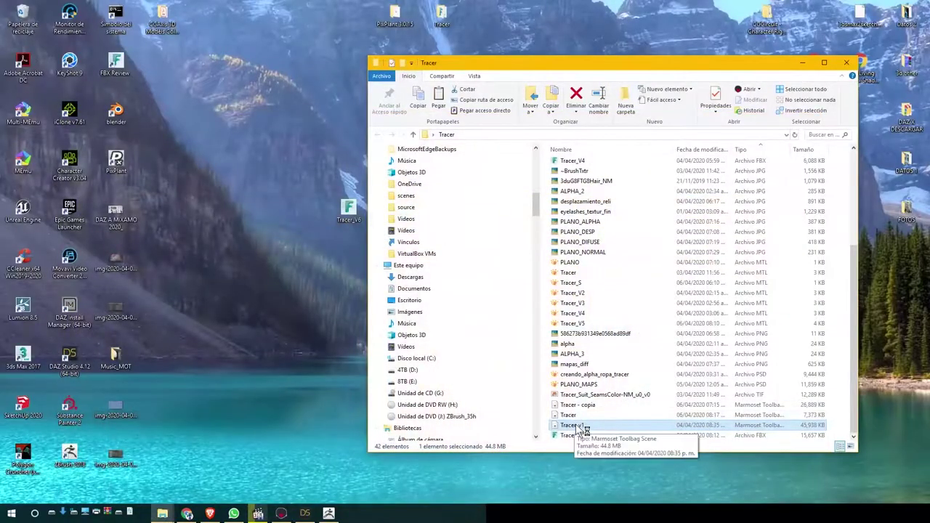
- Open the Tracer_v1 Marmoset scene from the Tracer folder and bring the Tracer.tbscene window back up
double_click(583, 429)
left_click(283, 515)
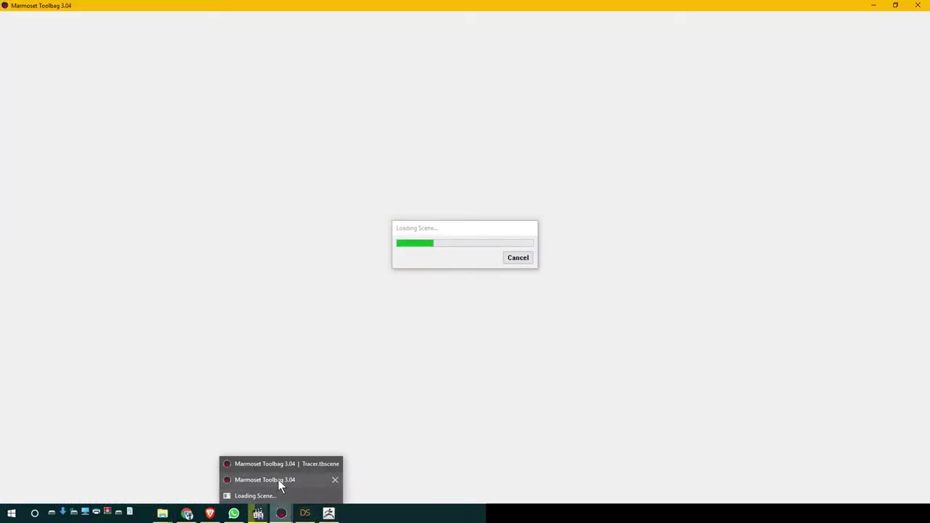
left_click(279, 465)
- Examine the posed Tracer_v1 figures, from the suit's waist and thigh straps out to the full bodies
scroll(578, 326, "up", 5)
left_click_drag(578, 327, 465, 298)
scroll(523, 353, "up", 5)
scroll(465, 298, "up", 4)
scroll(459, 289, "down", 6)
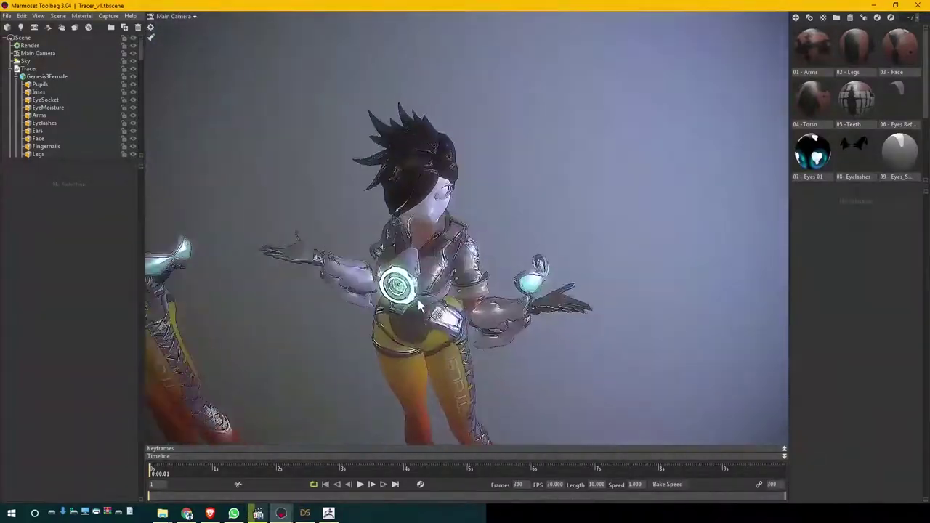
scroll(460, 293, "up", 5)
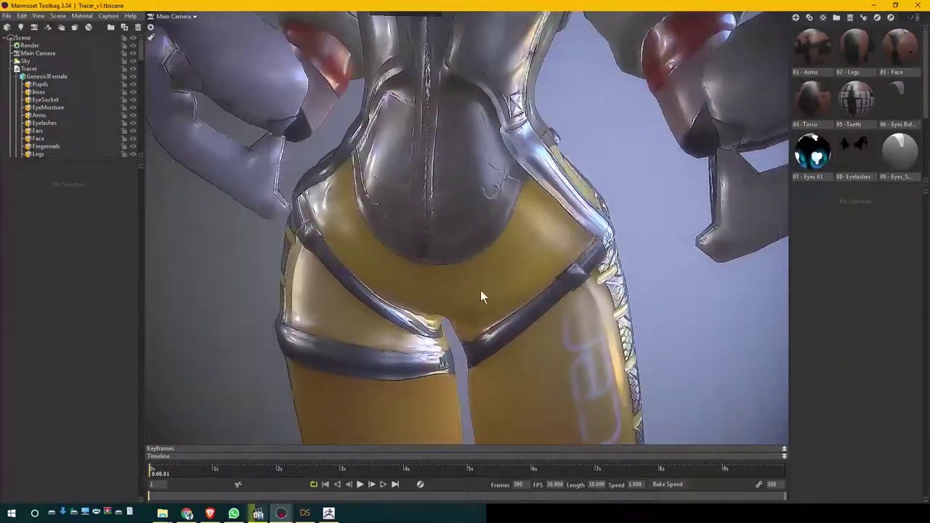
scroll(480, 291, "down", 5)
left_click_drag(466, 285, 462, 335)
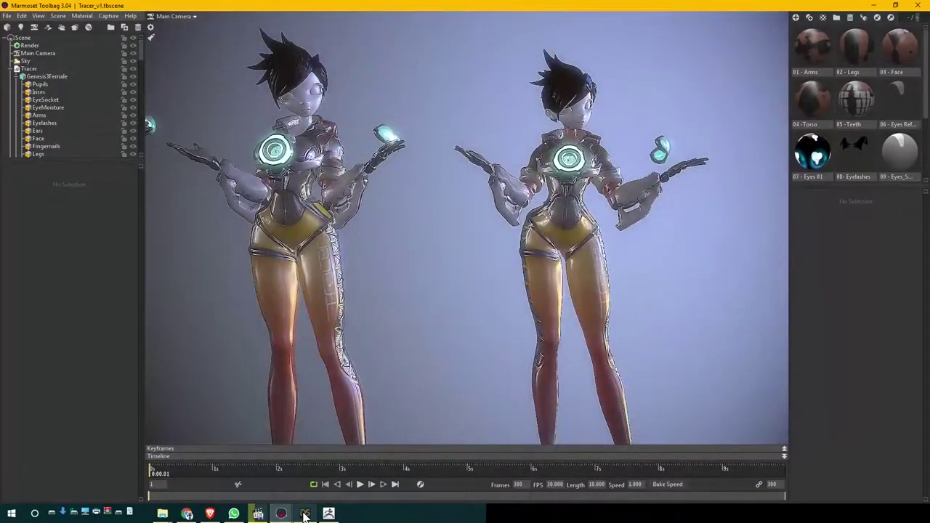
- Switch to DAZ Studio and reopen the recent Tracer_SexyArt.duf scene without saving the current one
left_click(303, 513)
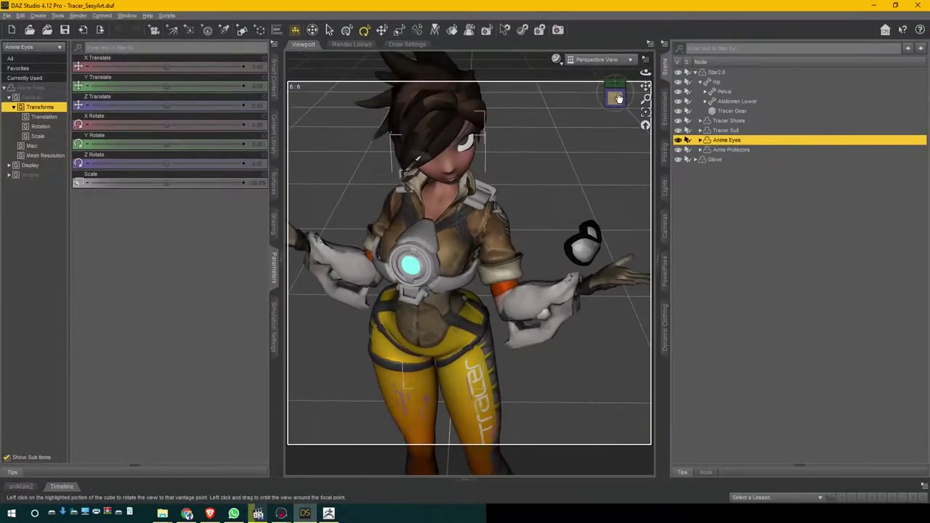
left_click(6, 15)
mouse_move(109, 51)
left_click(147, 61)
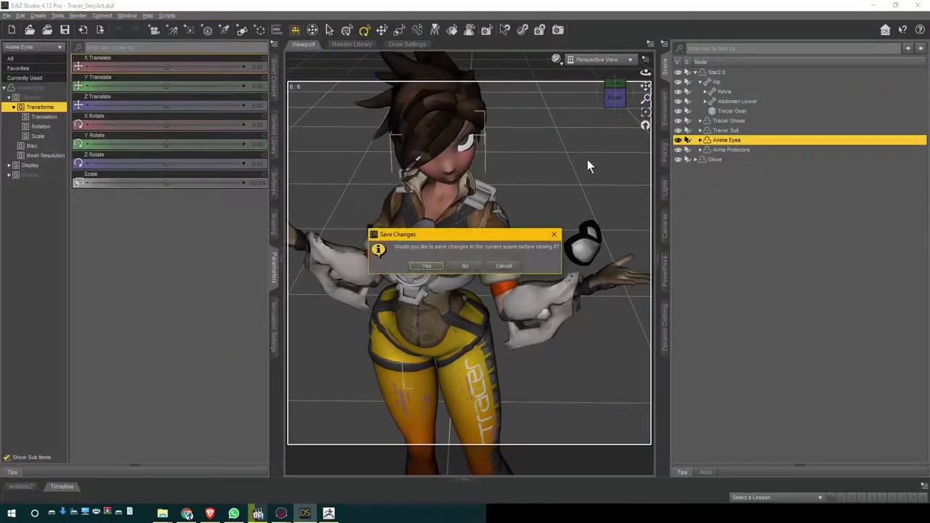
left_click(463, 265)
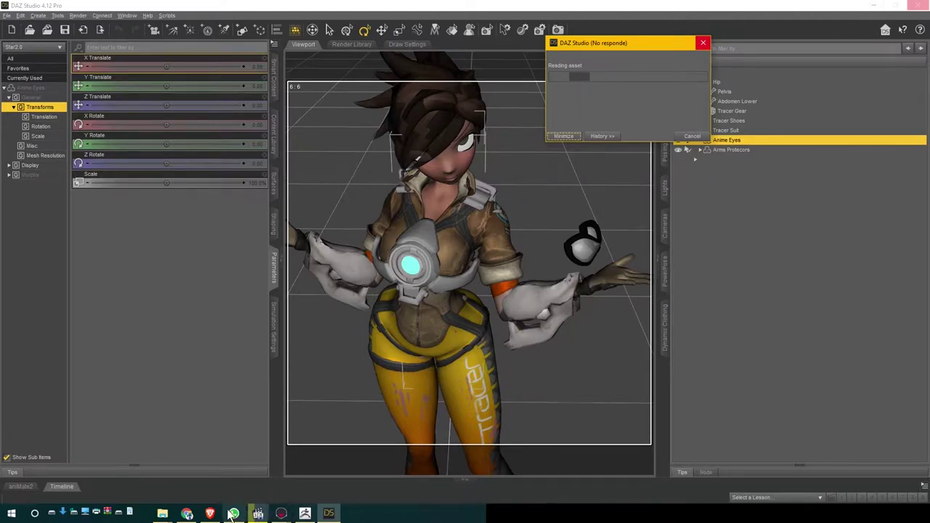
- Switch to Mixamo in Chrome, view the Bellydancing animation on the Tracer character and browse more animations
mouse_move(190, 514)
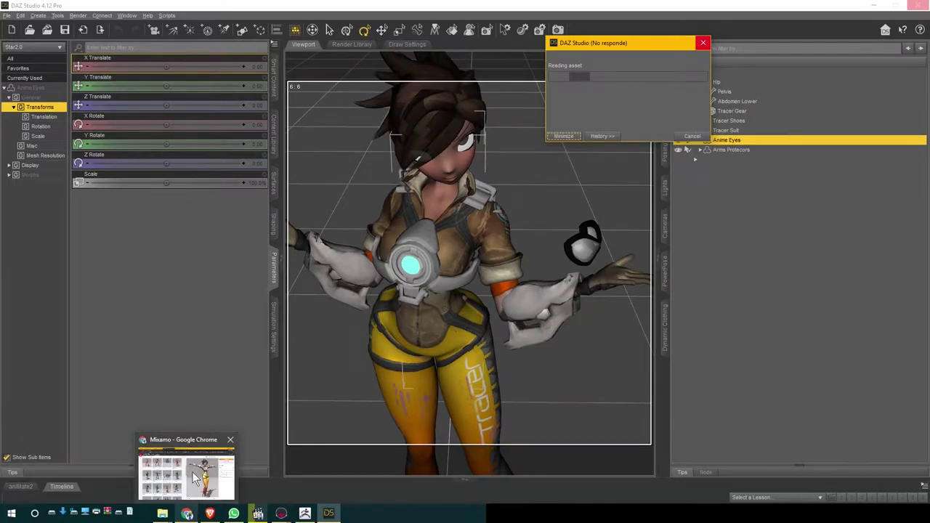
left_click(195, 477)
left_click_drag(688, 277, 679, 332)
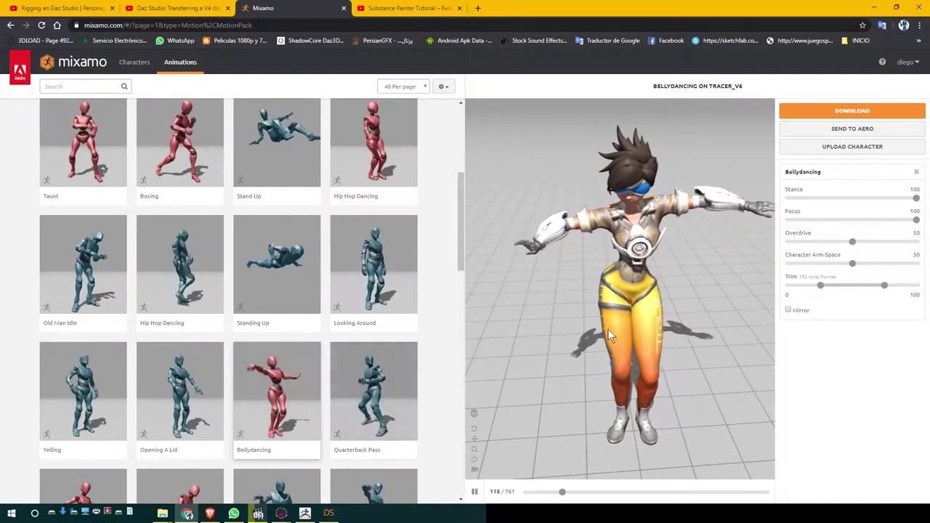
scroll(355, 291, "down", 2)
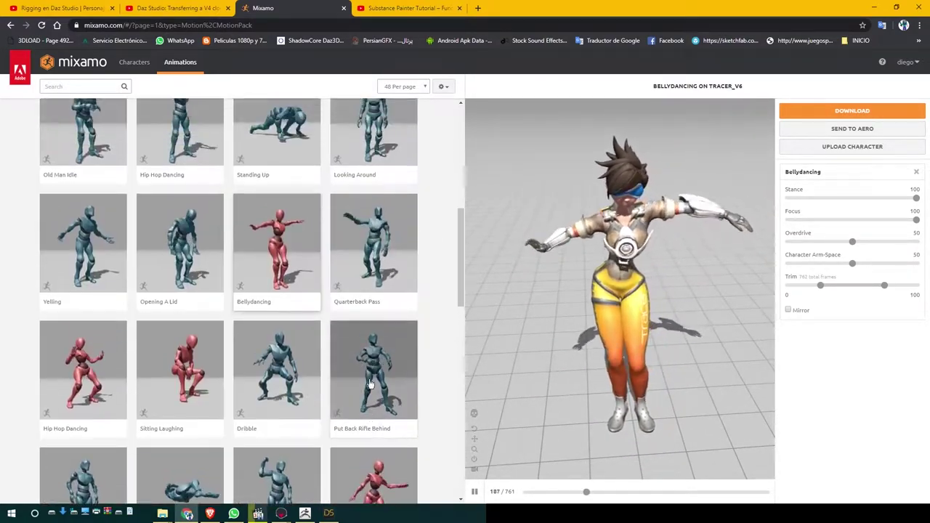
scroll(369, 386, "down", 1)
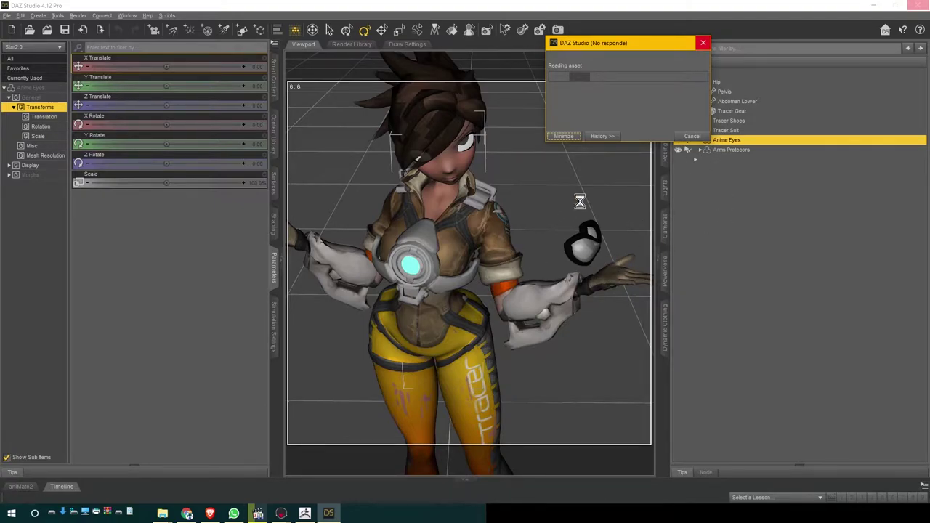
- Open the other recent Tracer scene listed below Tracer_SexyArt.duf in DAZ Studio, discarding changes to the current scene
left_click(7, 15)
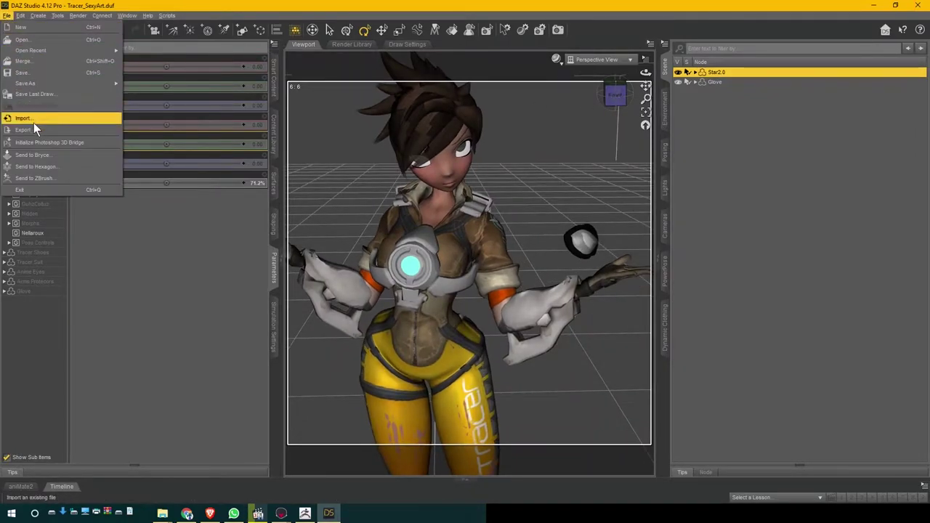
mouse_move(45, 51)
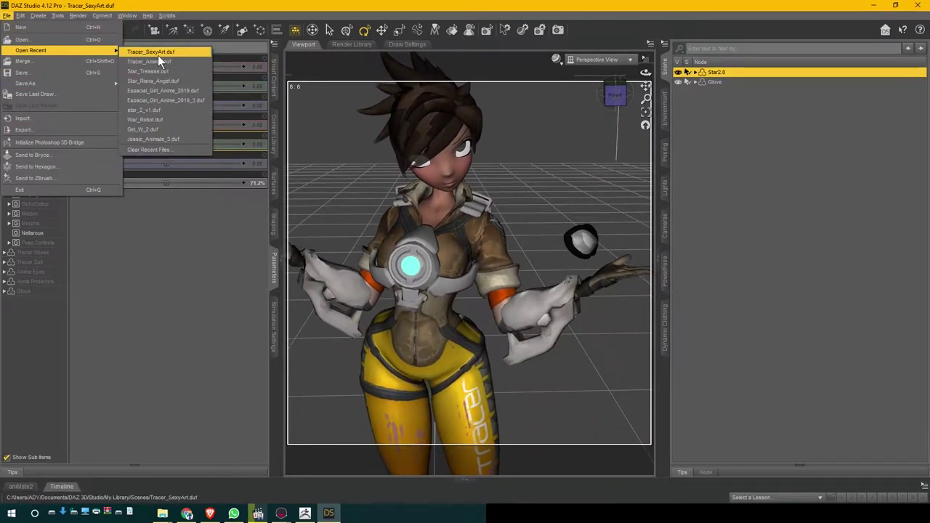
left_click(159, 63)
left_click(466, 266)
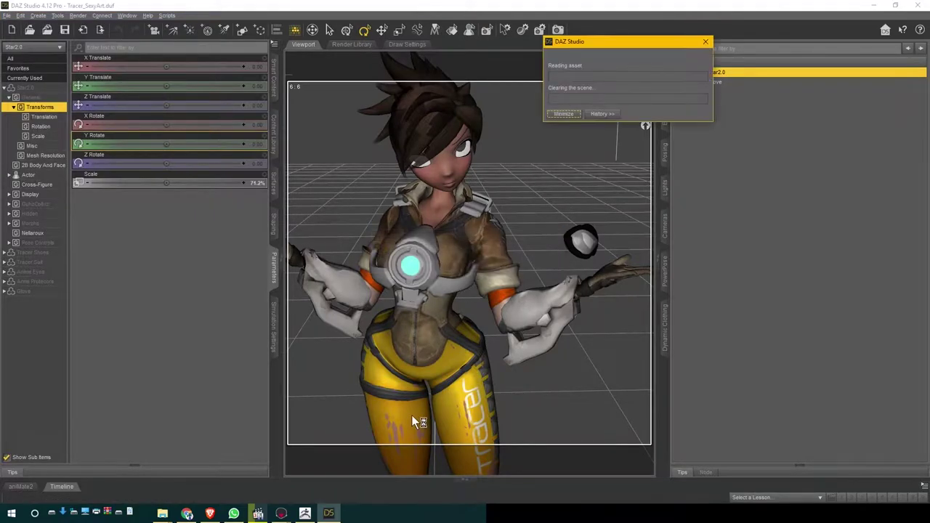
- Switch to ZBrush and examine the Tracer suit model's leg lacing, full body and front
left_click(302, 514)
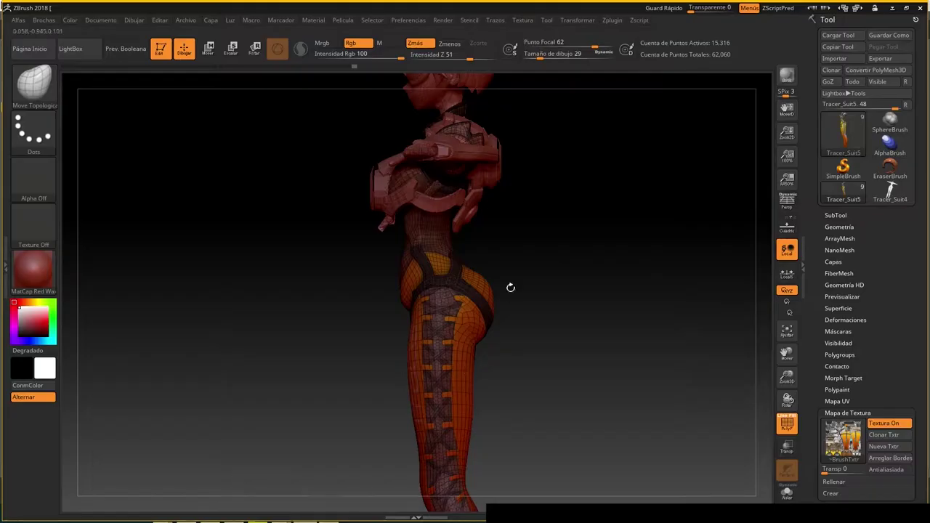
left_click_drag(621, 281, 618, 216, "alt")
left_click_drag(596, 254, 589, 191, "alt")
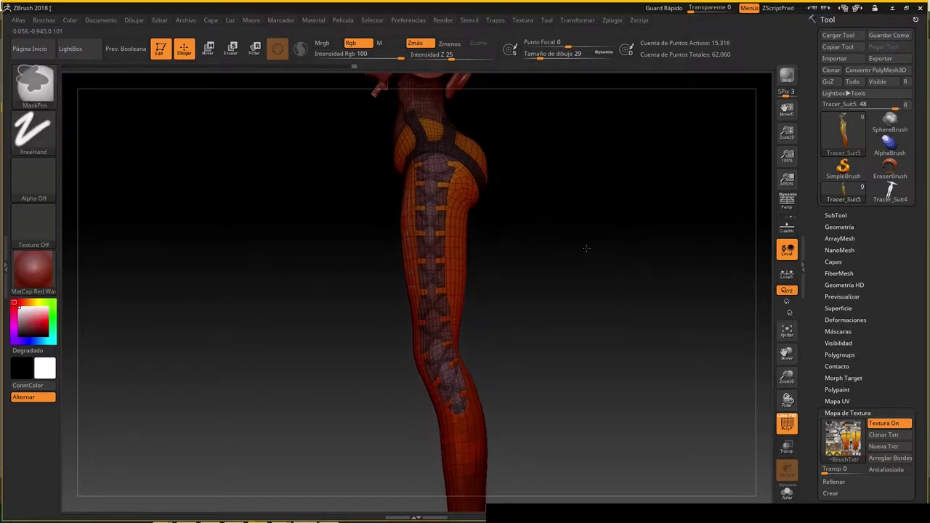
right_click_drag(581, 262, 541, 247, "ctrl")
left_click_drag(564, 243, 555, 310, "alt")
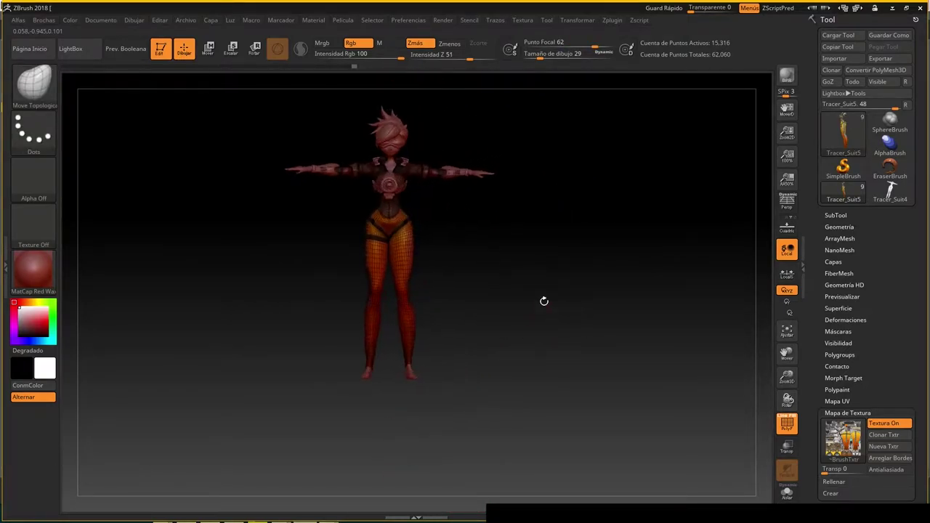
left_click_drag(525, 281, 574, 319, "alt")
right_click_drag(574, 320, 550, 359, "ctrl")
mouse_move(572, 312)
left_mouse_down("alt")
mouse_move(562, 348)
mouse_move(573, 297)
mouse_move(569, 308)
left_mouse_up("alt")
right_click_drag(552, 263, 547, 317, "ctrl")
left_click_drag(567, 324, 641, 364, "alt")
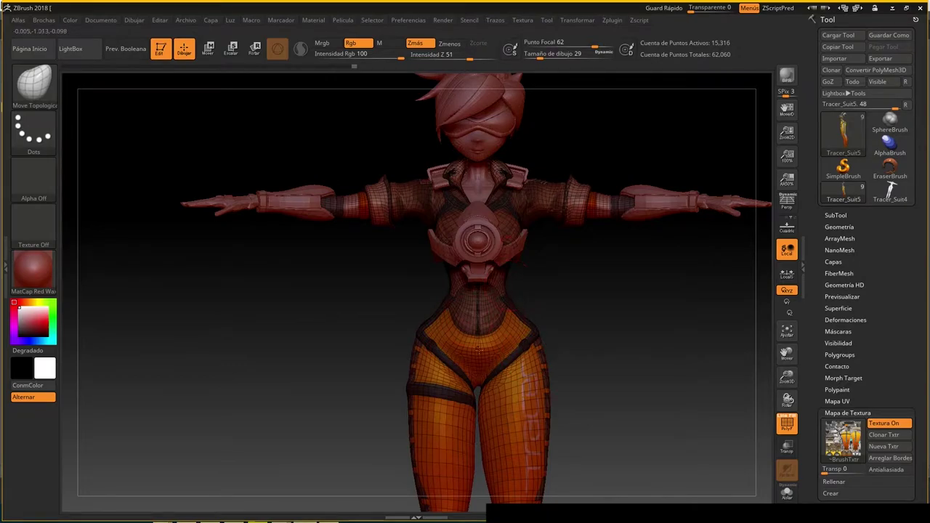
- Preview the ~BrushTxtr image among the importable textures without importing it
left_click(522, 22)
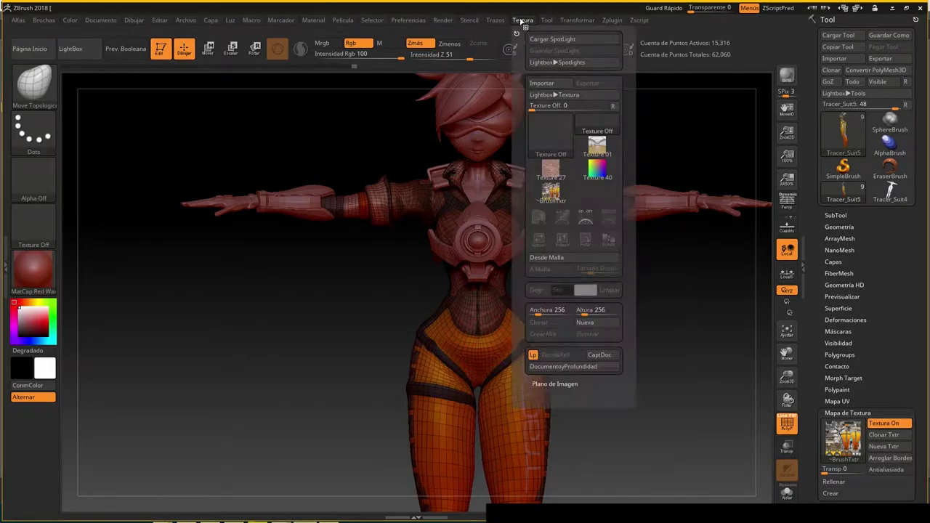
left_click(546, 86)
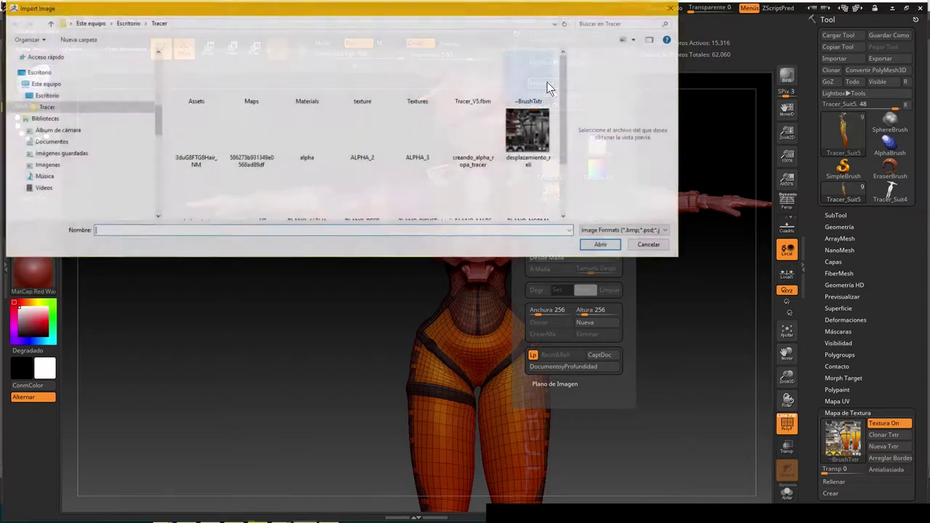
left_click(528, 79)
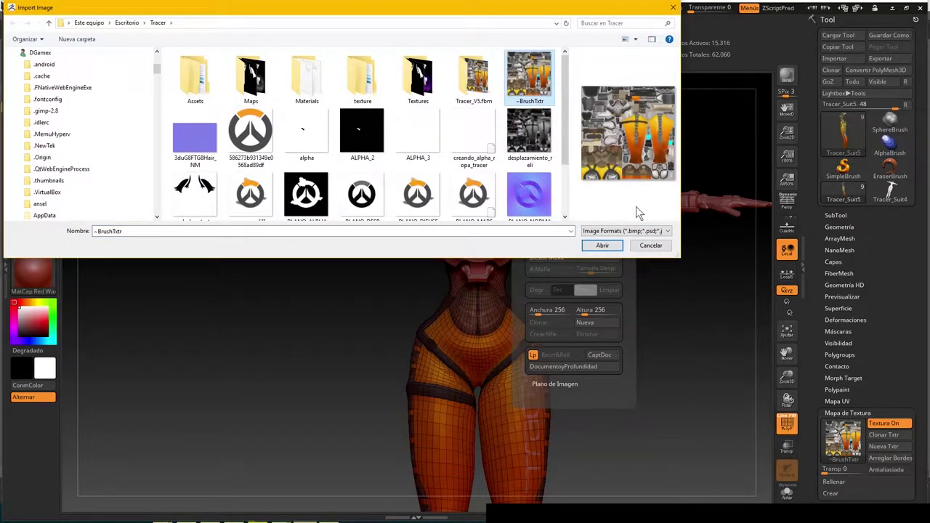
left_click(650, 246)
- Look through the model's subtools, selecting Tracer_Hair4 and Arms_Protecors4 in turn to examine these parts
left_click_drag(880, 408, 907, 354)
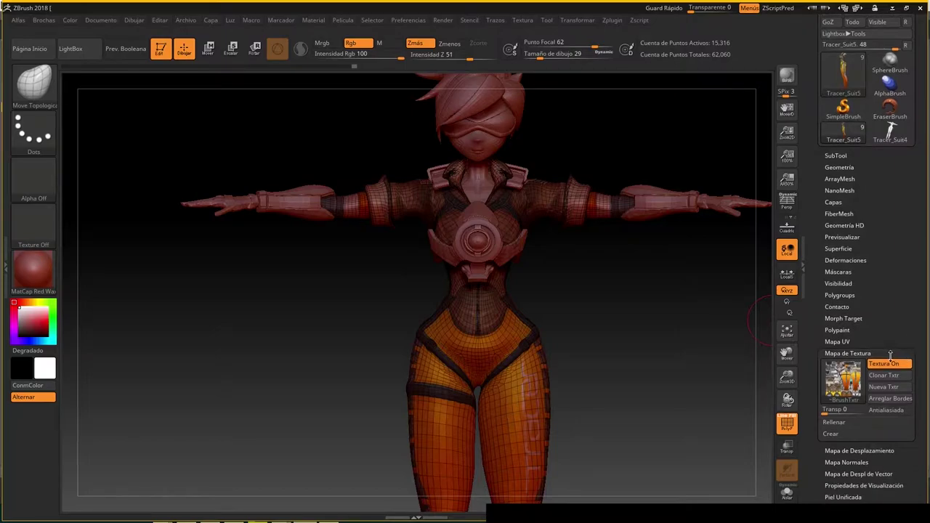
left_click_drag(585, 312, 623, 309)
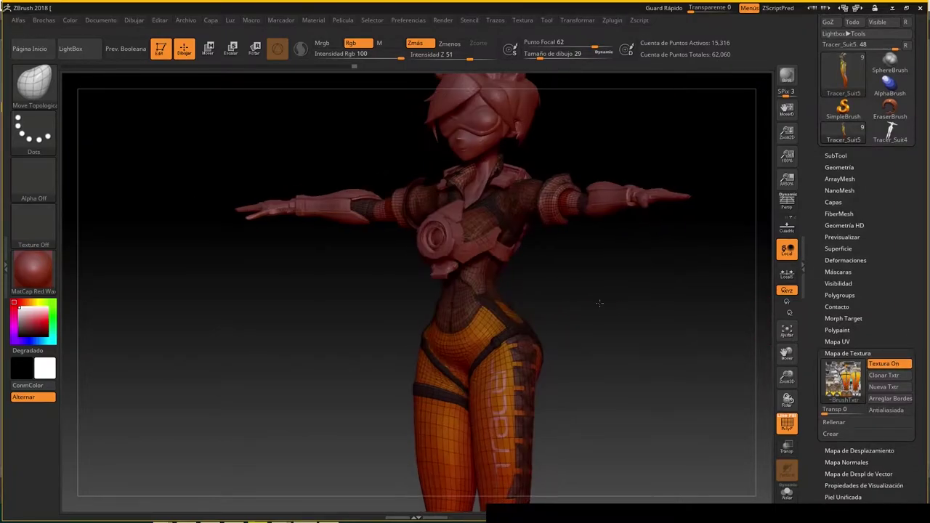
left_click(837, 155)
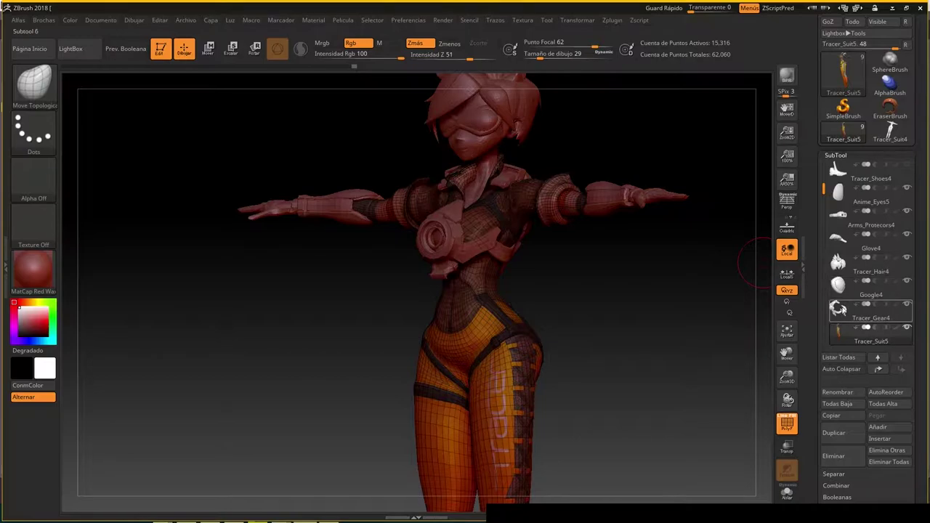
left_click_drag(823, 226, 824, 254)
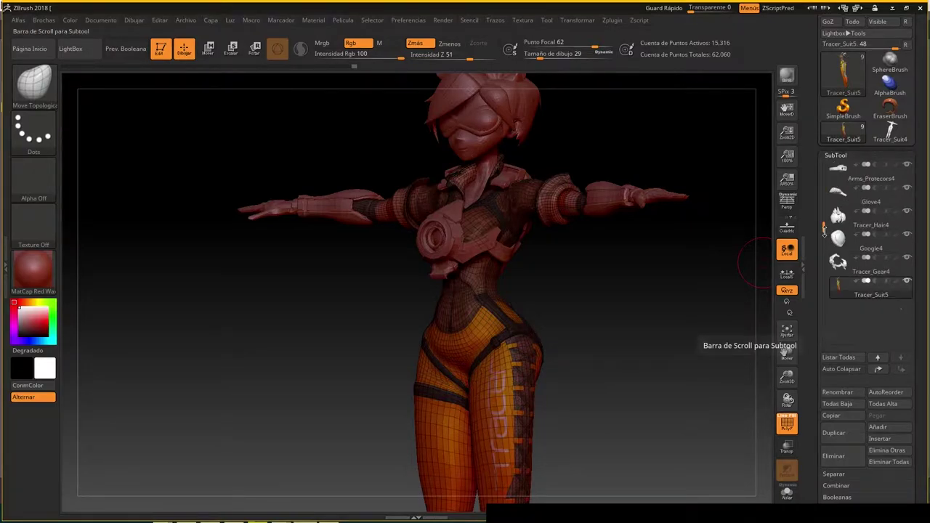
mouse_move(857, 293)
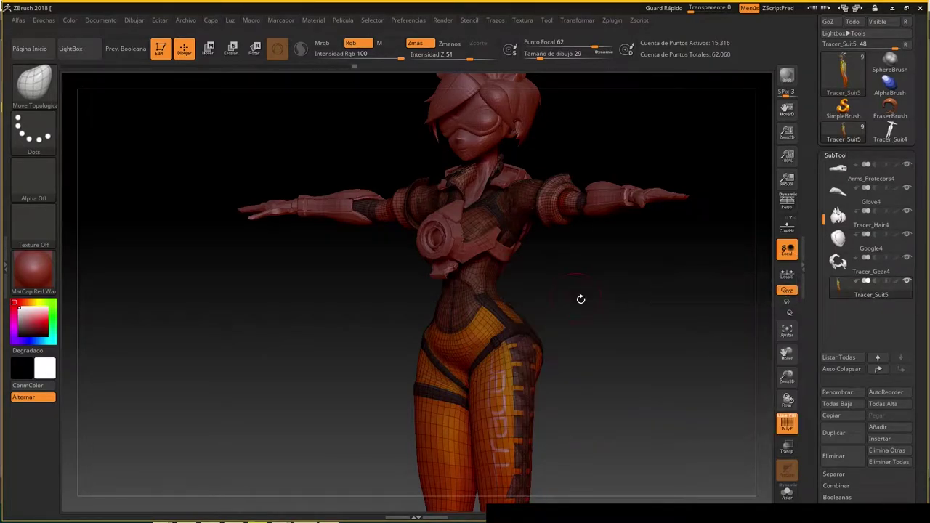
mouse_move(844, 226)
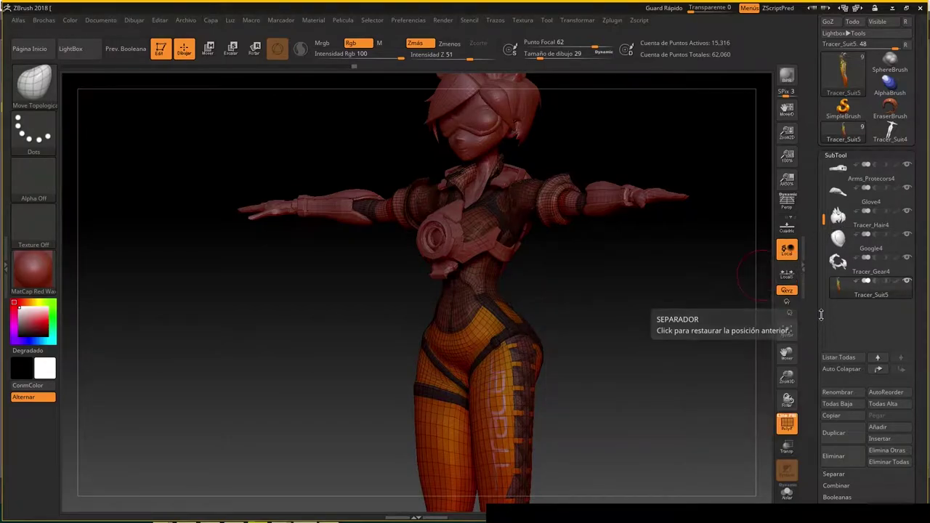
left_click_drag(821, 296, 814, 232)
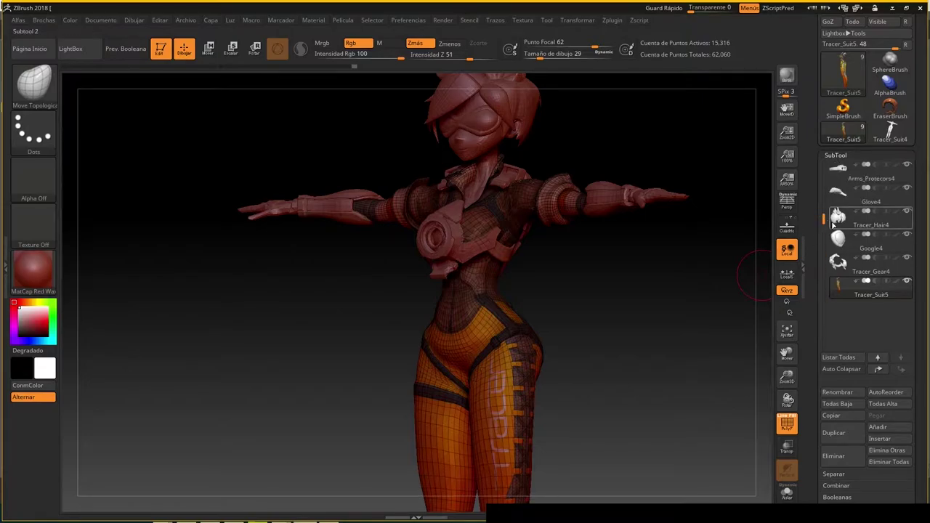
left_click(847, 217)
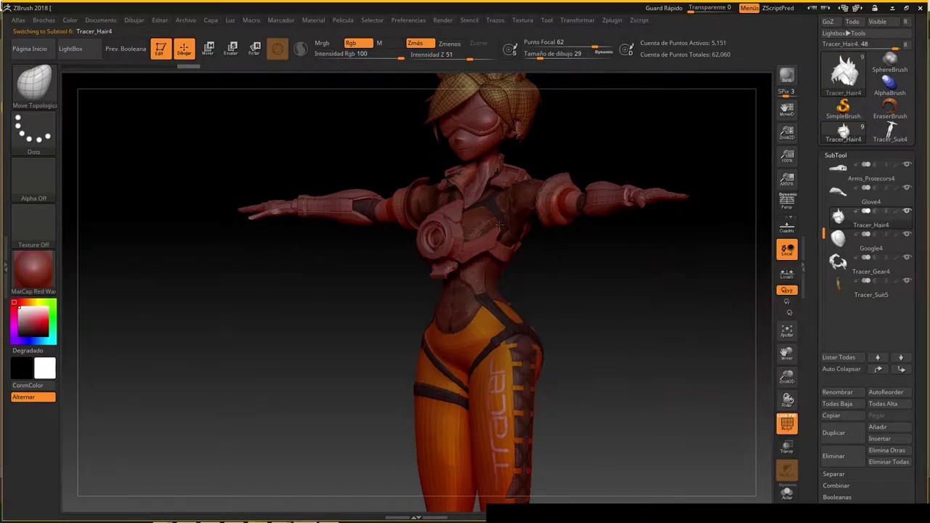
left_click_drag(824, 288, 819, 123)
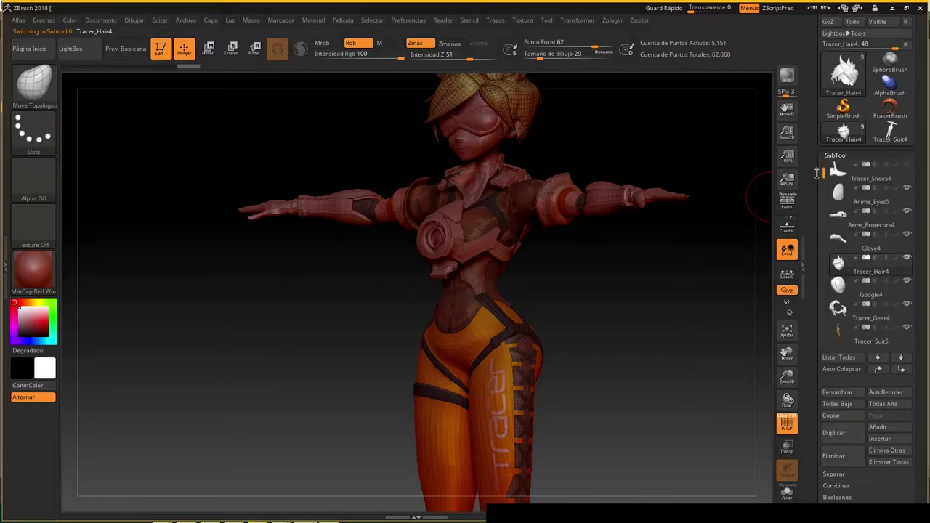
scroll(840, 242, "up", 3)
left_click(841, 242)
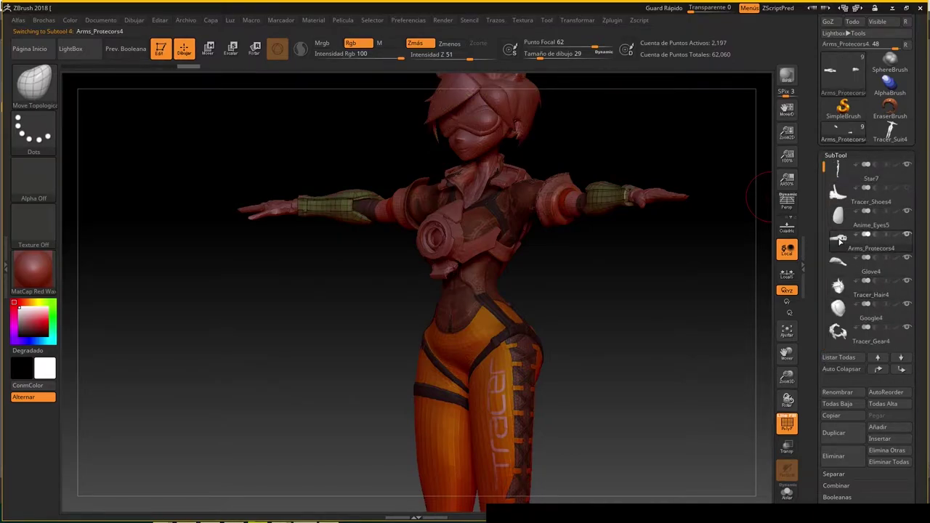
- Make Tracer_Shoes4 the active subtool and show the model's feet
left_click(836, 192)
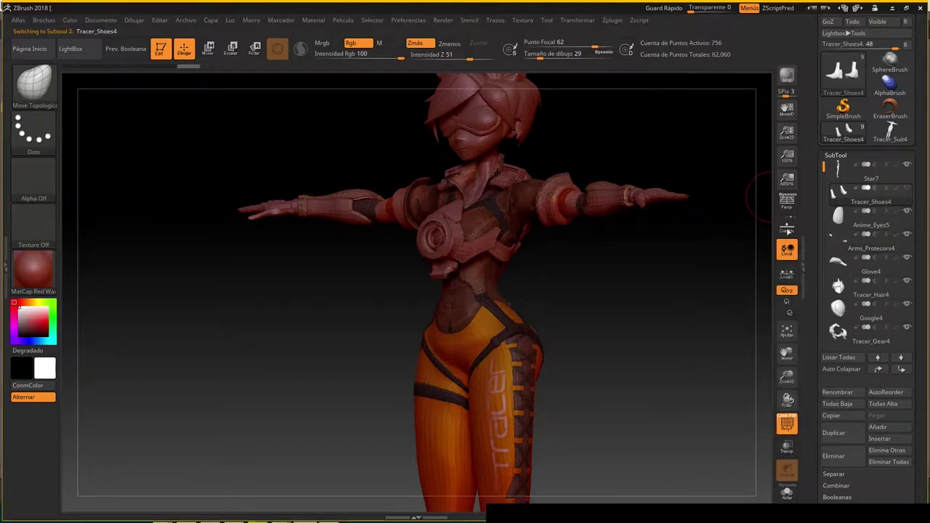
left_click_drag(655, 358, 635, 245, "alt")
mouse_move(619, 356)
left_mouse_down("alt")
mouse_move(620, 220)
mouse_move(634, 242)
mouse_move(636, 271)
left_mouse_up("alt")
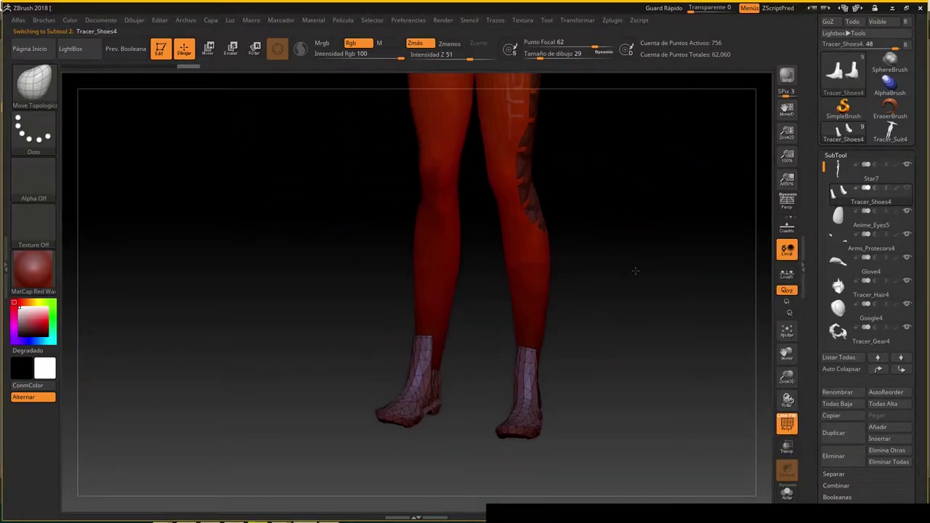
- Import the ~BrushTxtr image from the Tracer folder as a texture
left_click(579, 20)
mouse_move(523, 20)
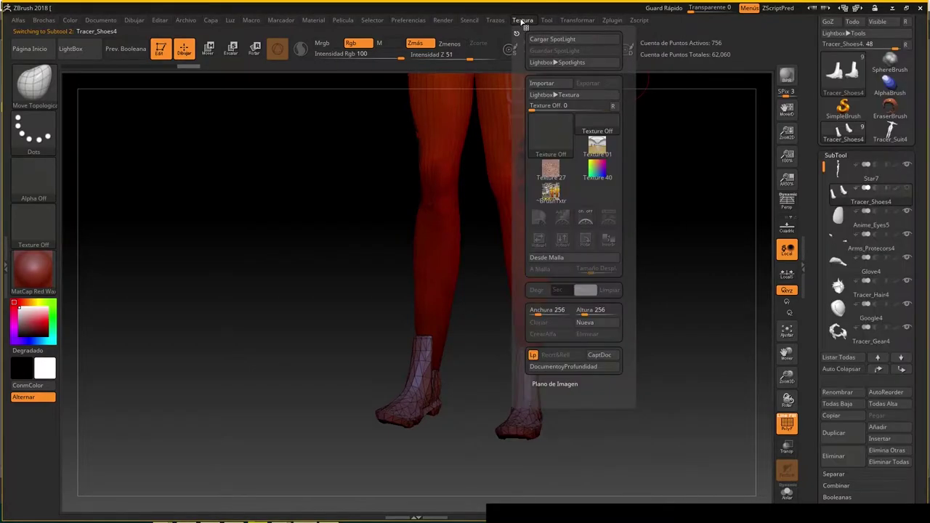
left_click(544, 84)
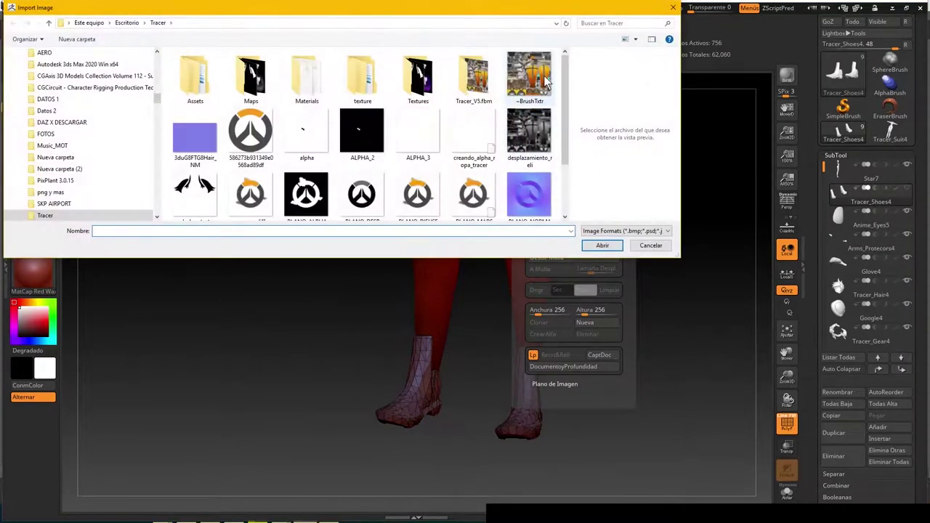
double_click(543, 79)
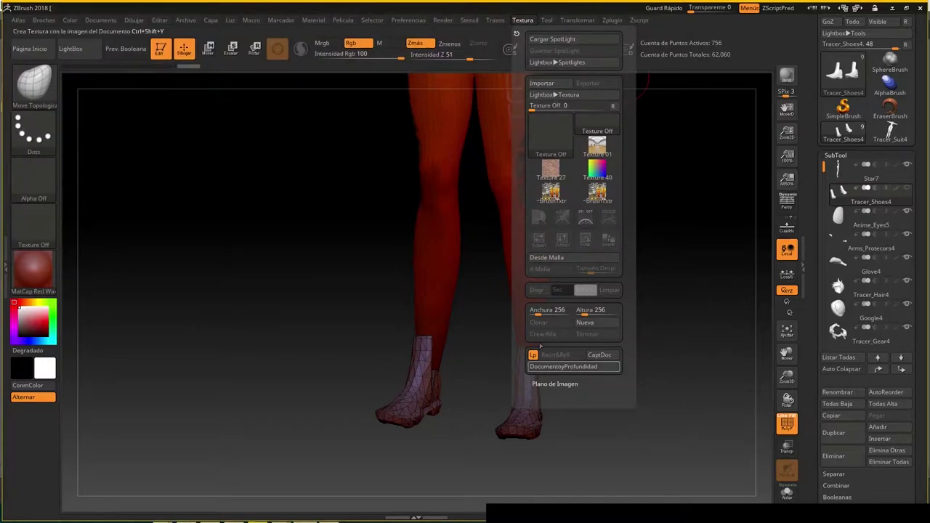
left_click(551, 168)
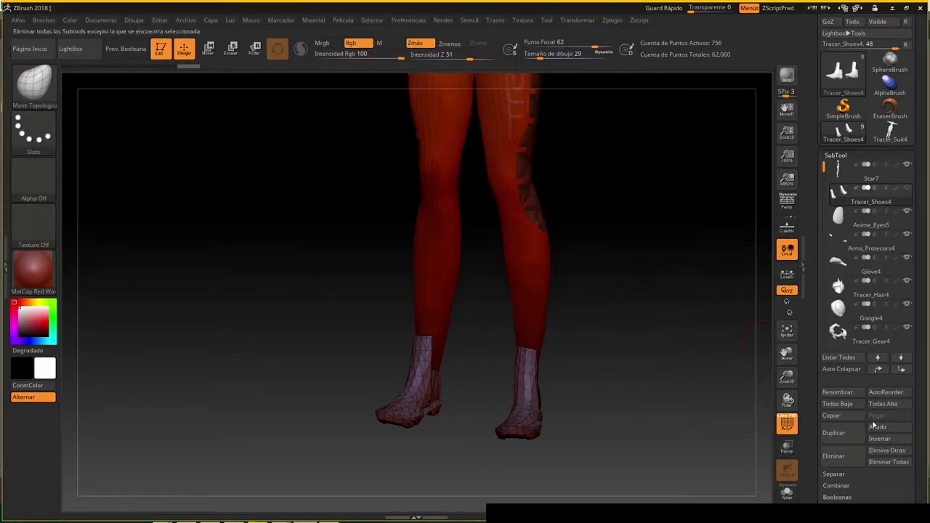
- Assign the ~BrushTxtr texture map to Tracer_Shoes4, use the MatCap Sculpy material and view the shoes up close from the side
left_click_drag(918, 443, 856, 287)
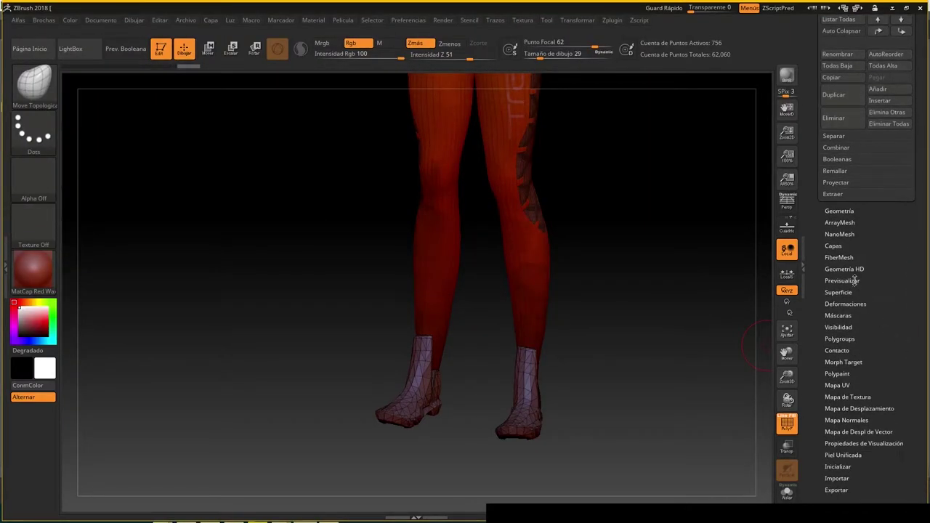
left_click(849, 396)
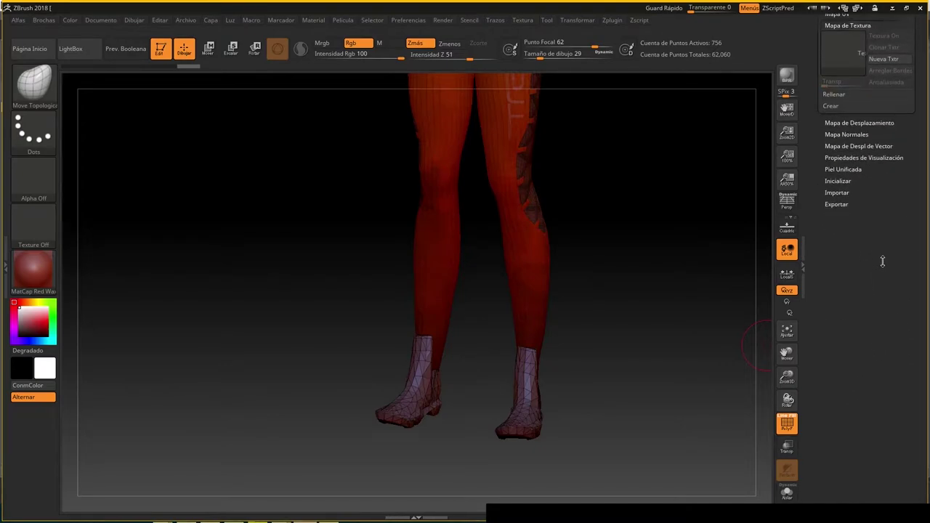
scroll(857, 269, "up", 3)
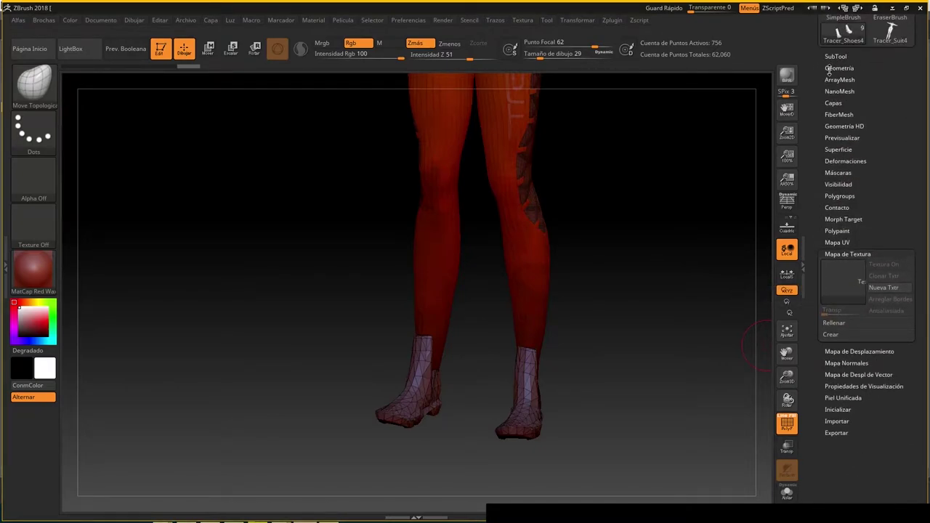
left_click(841, 285)
left_click(559, 288)
left_click_drag(615, 353, 637, 290, "alt")
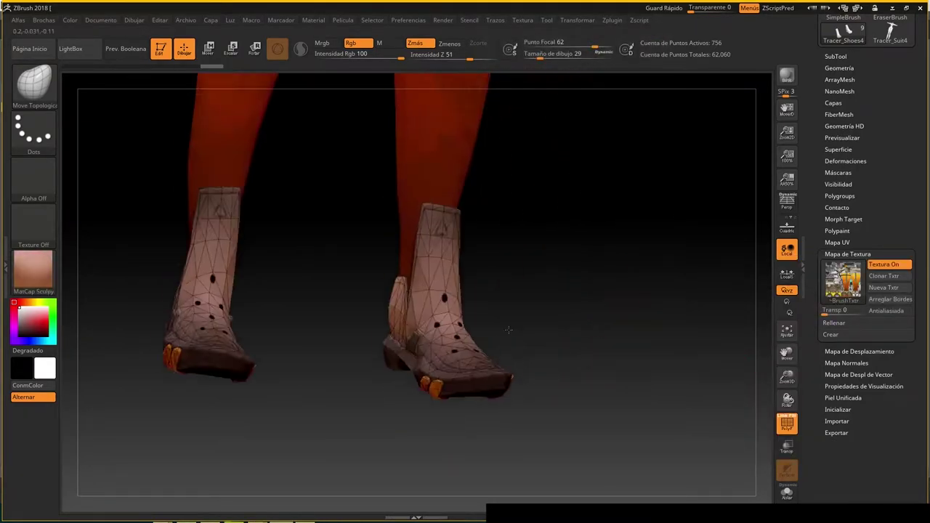
mouse_move(520, 328)
left_mouse_down()
mouse_move(408, 296)
mouse_move(513, 342)
mouse_move(488, 332)
mouse_move(502, 376)
mouse_move(502, 365)
mouse_move(571, 373)
mouse_move(596, 336)
mouse_move(591, 357)
mouse_move(606, 343)
mouse_move(574, 345)
mouse_move(608, 302)
mouse_move(595, 301)
mouse_move(556, 334)
mouse_move(545, 317)
mouse_move(681, 340)
left_mouse_up()
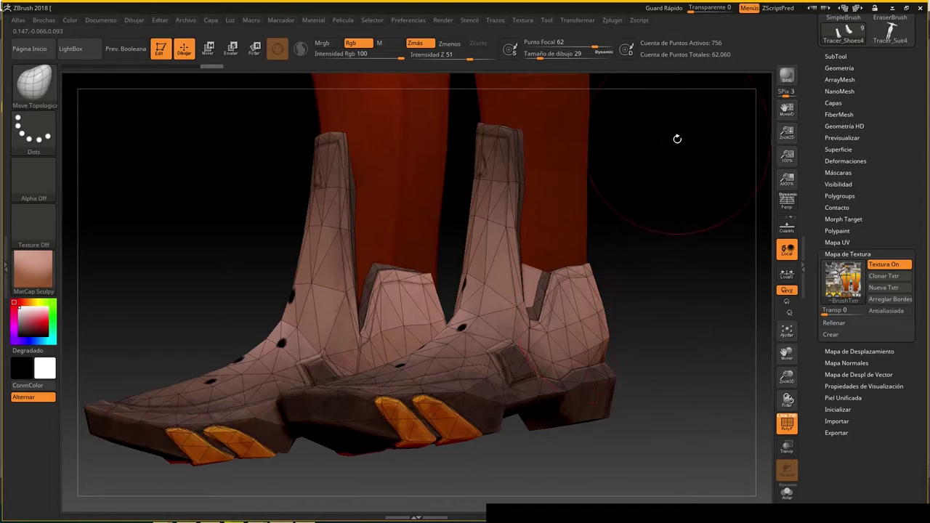
- Try unwrapping the Tracer_Shoes4 UVs with UV Master using Polygroups, undo the unwrap and inspect the shoes' texture from several angles
left_click(609, 20)
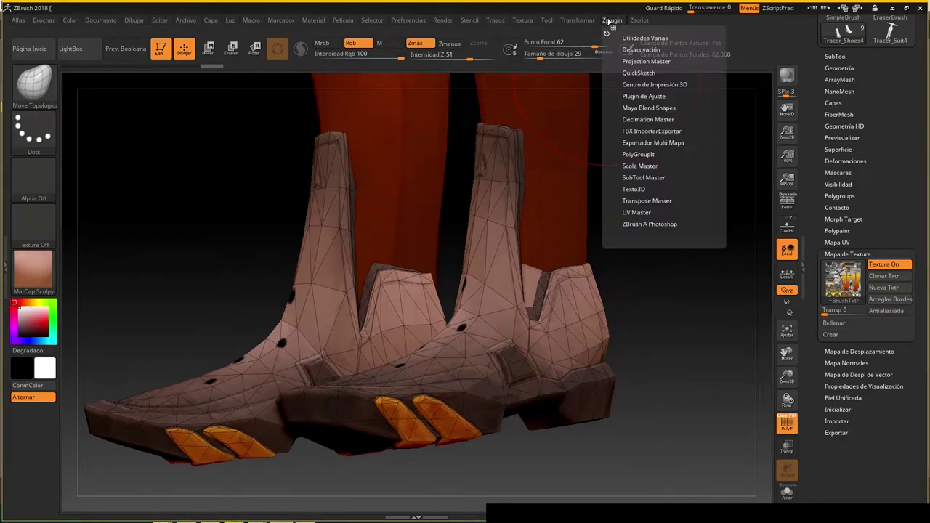
left_click(637, 213)
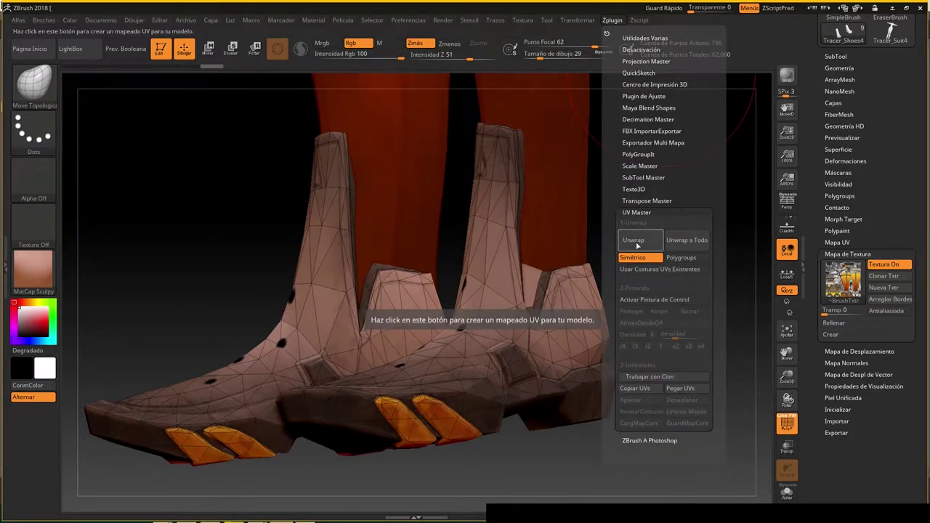
left_click(681, 257)
left_click(639, 243)
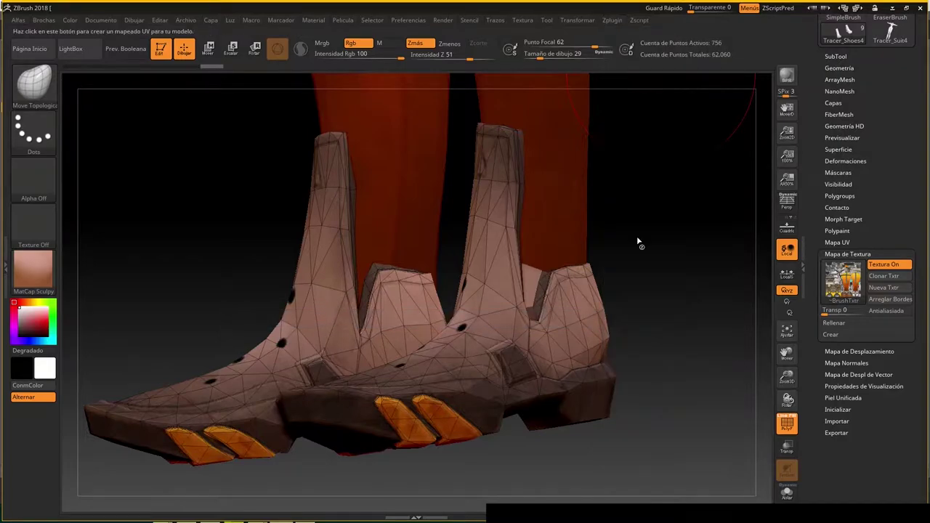
left_click_drag(629, 257, 513, 219)
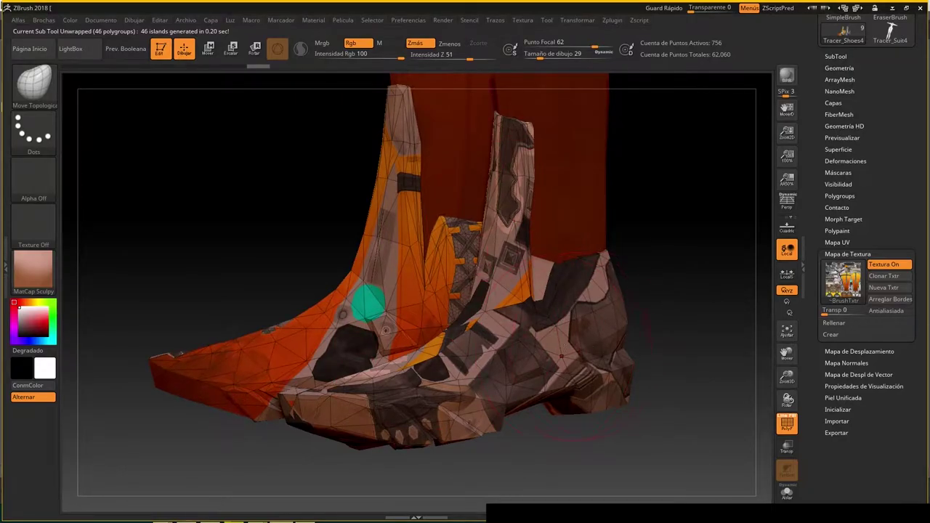
right_click_drag(537, 353, 506, 329)
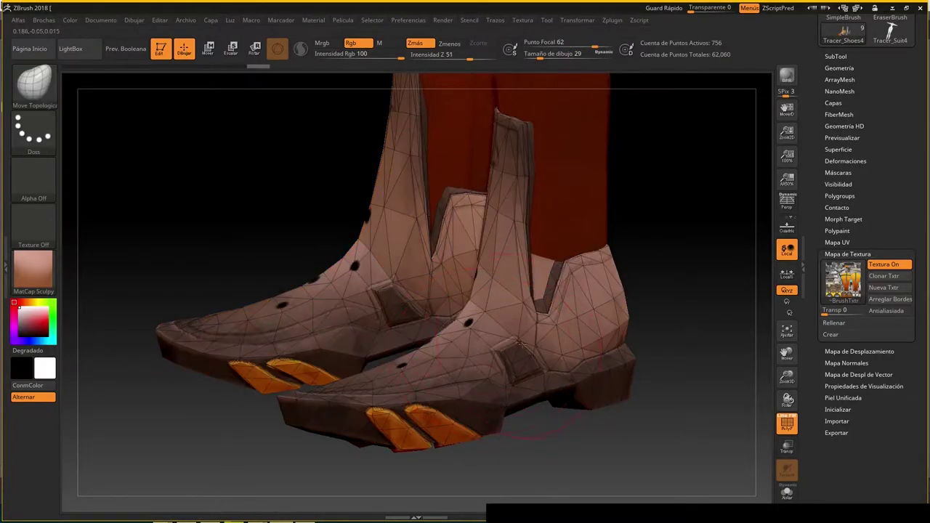
left_click_drag(520, 343, 544, 334)
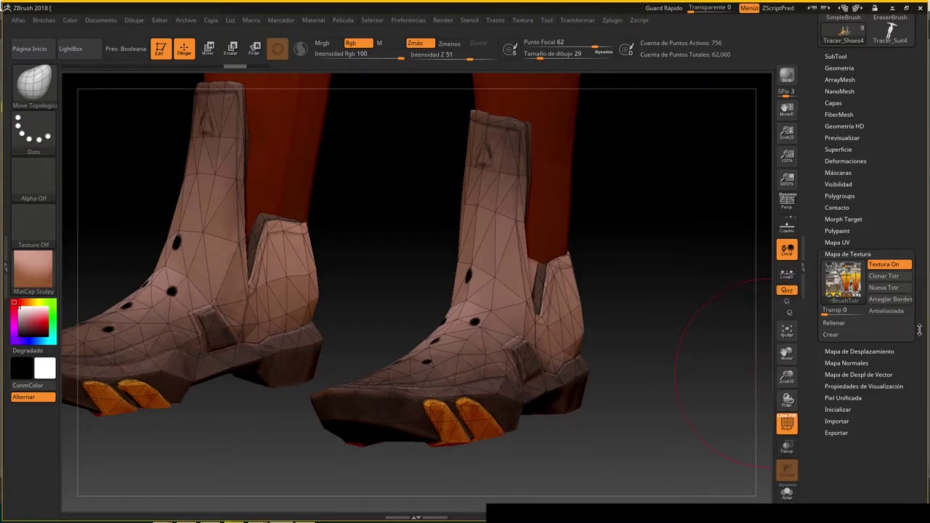
scroll(919, 332, "up", 3)
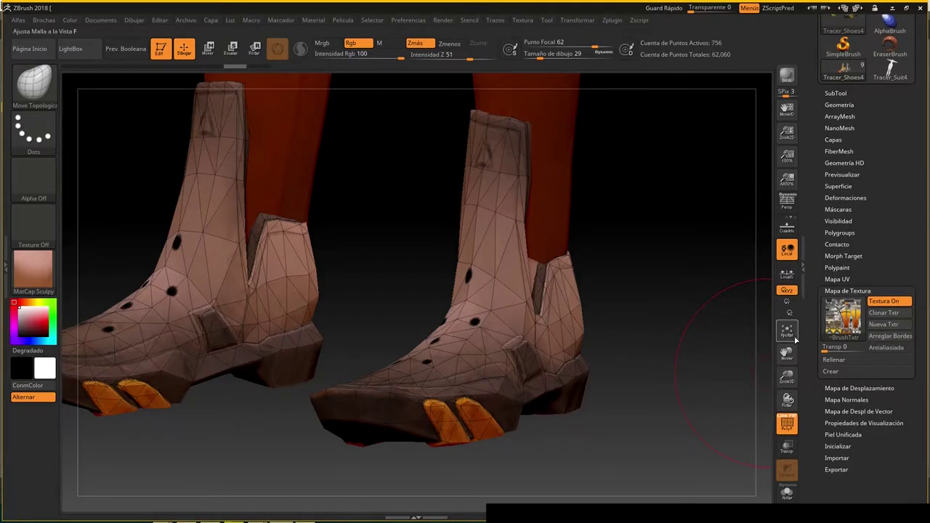
left_click_drag(589, 324, 582, 305)
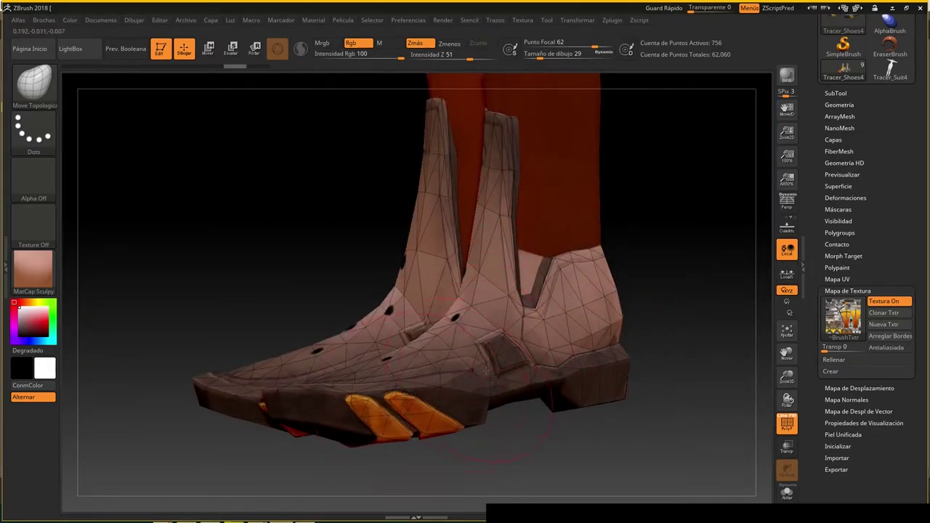
- Switch to DAZ Studio, dismiss the duplicate formulas warning for the Tracer_Animat.duf scene and tilt the view to look down on Tracer
left_click(890, 7)
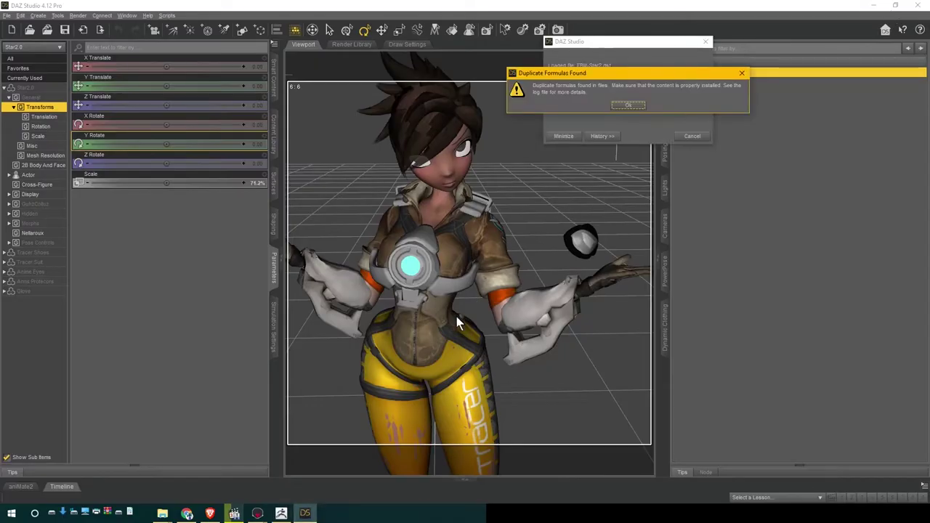
left_click(627, 106)
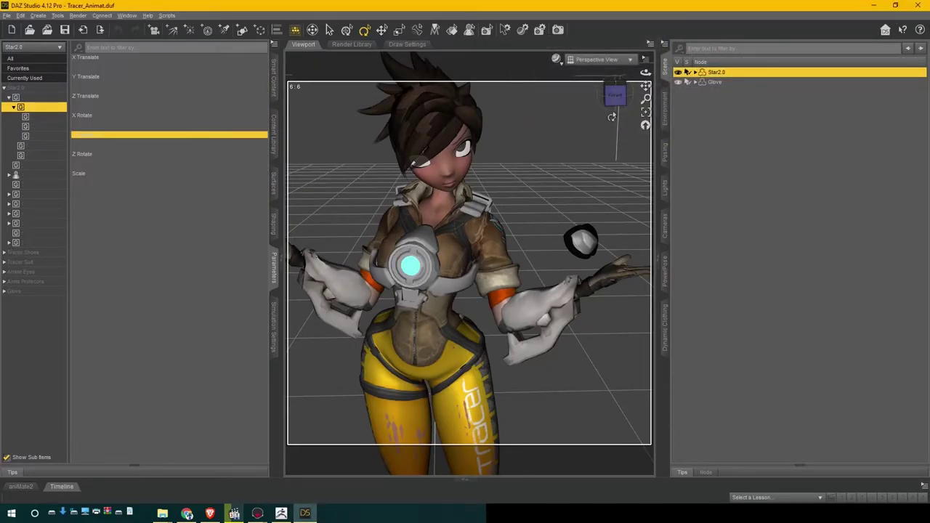
mouse_move(622, 98)
left_mouse_down()
mouse_move(622, 138)
mouse_move(639, 143)
mouse_move(594, 100)
mouse_move(549, 112)
mouse_move(509, 100)
mouse_move(610, 110)
mouse_move(622, 97)
left_mouse_up()
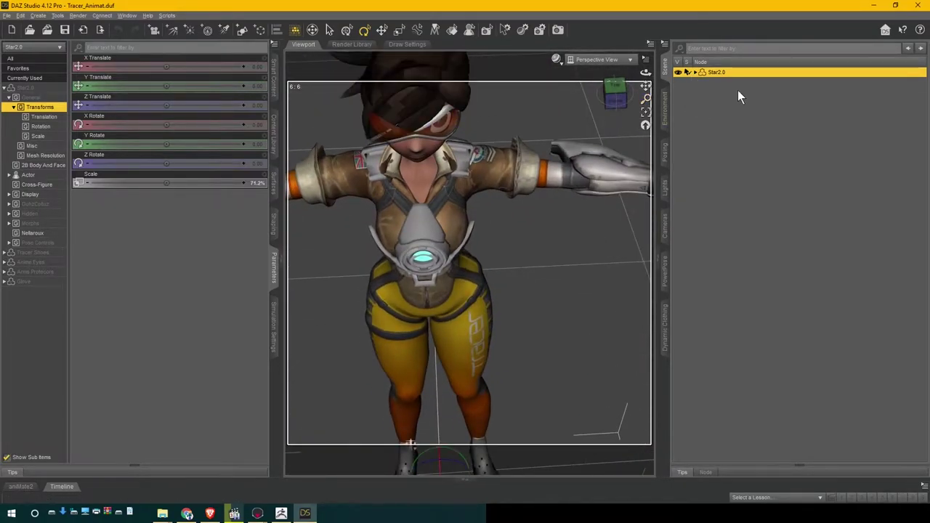
- Expand the Star2.0 node, display the Tracer_Suit3 ZBrush morph parameters and examine the suit's legs and Tracer's shoes from the front
left_click(695, 72)
left_click(727, 132)
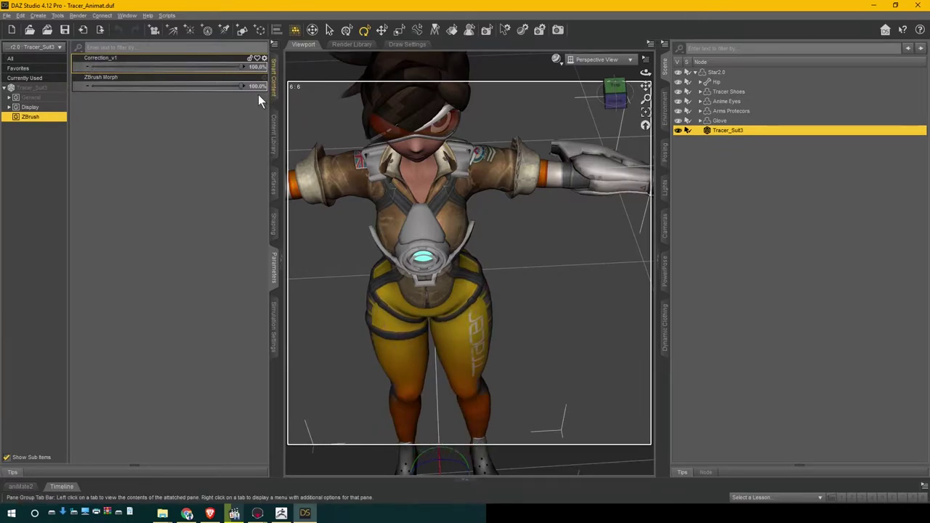
left_click_drag(645, 86, 645, 22)
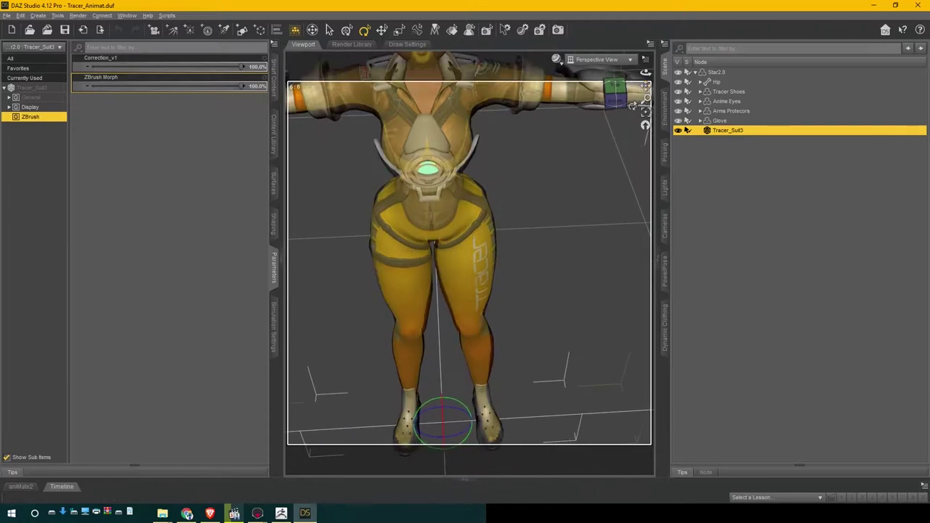
left_click(412, 393)
left_click_drag(623, 98, 621, 87)
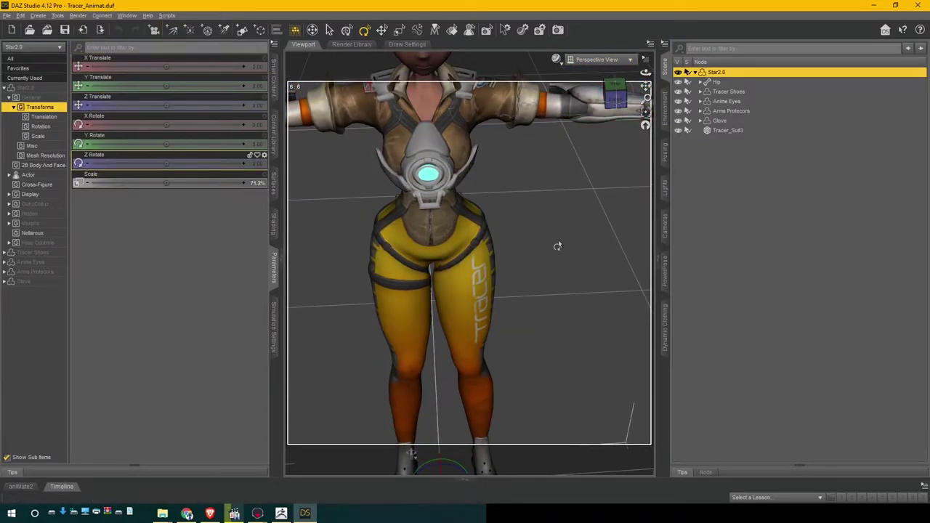
- Compare the Tracer_Suit3 object with the Glove and try different Correction_v1 morph values on the suit
left_click(727, 131)
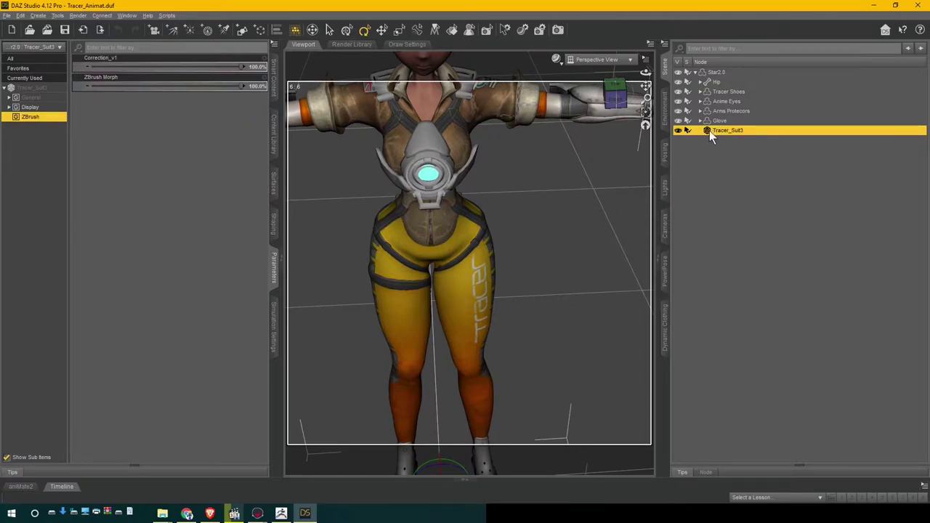
left_click(707, 122)
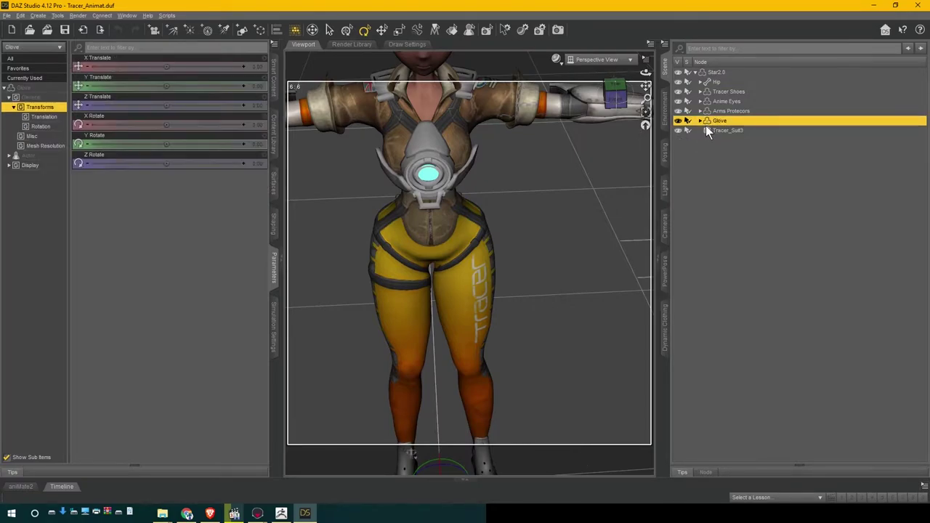
left_click(738, 92)
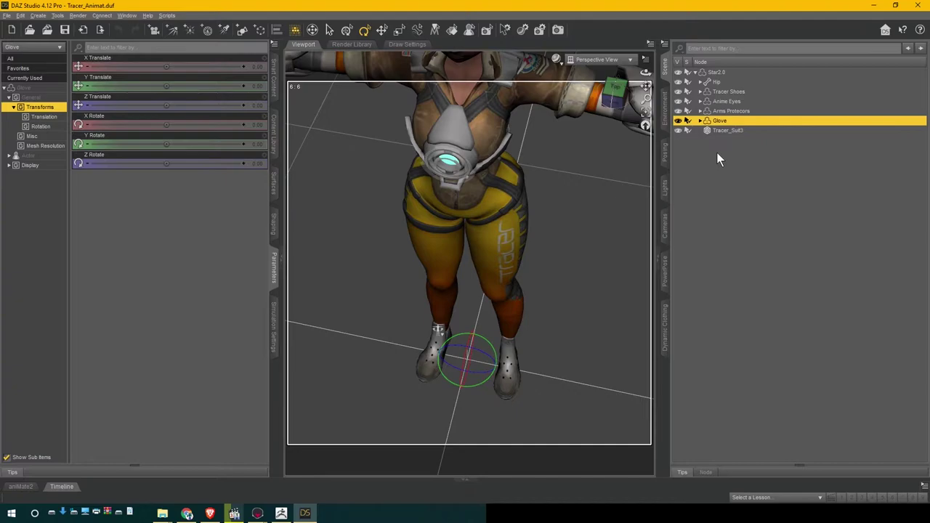
left_click(721, 132)
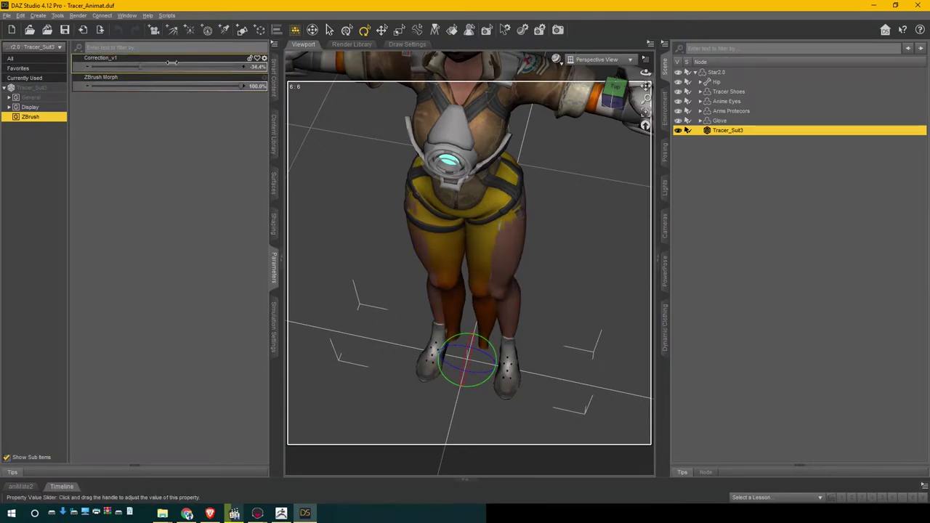
left_click_drag(615, 95, 614, 71)
- Apply the Amazon Queen Action 02 pose to Star2.0 and inspect how the suit follows the body from the side
left_click(274, 71)
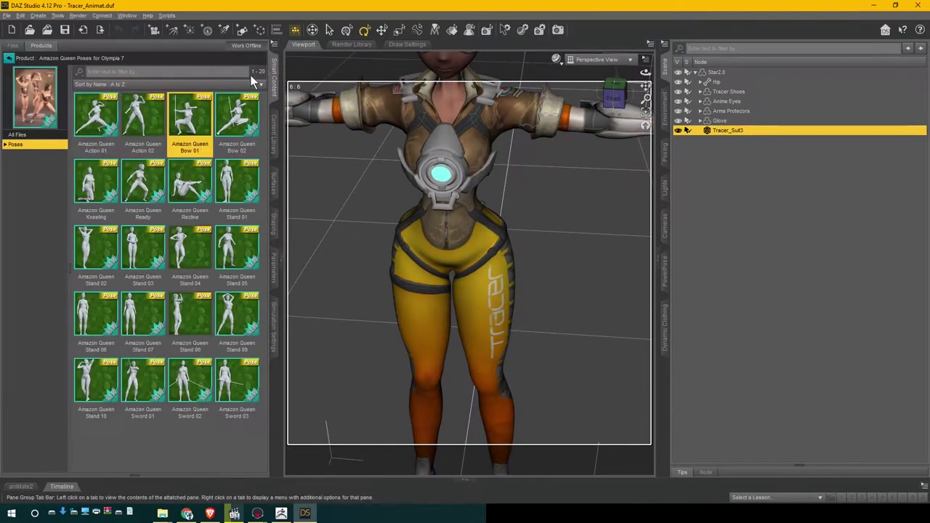
left_click(710, 71)
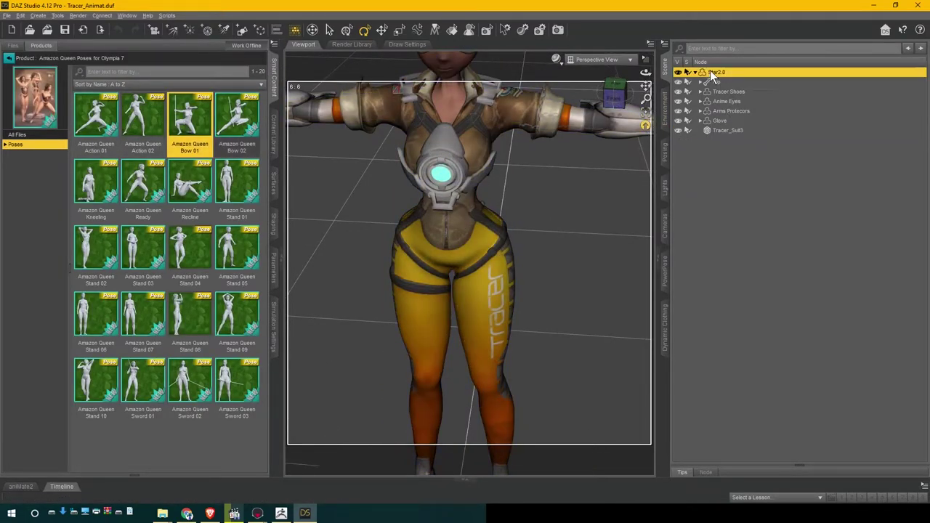
double_click(144, 124)
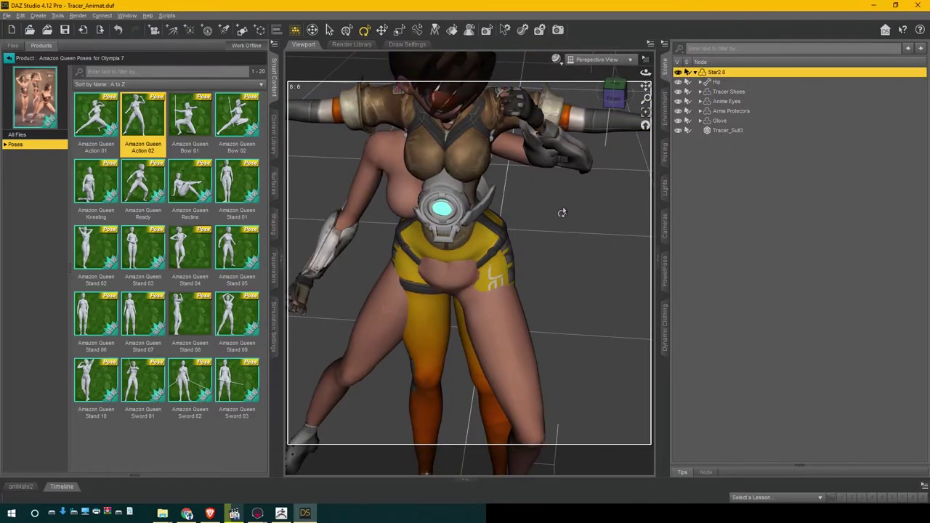
left_click_drag(614, 97, 589, 103)
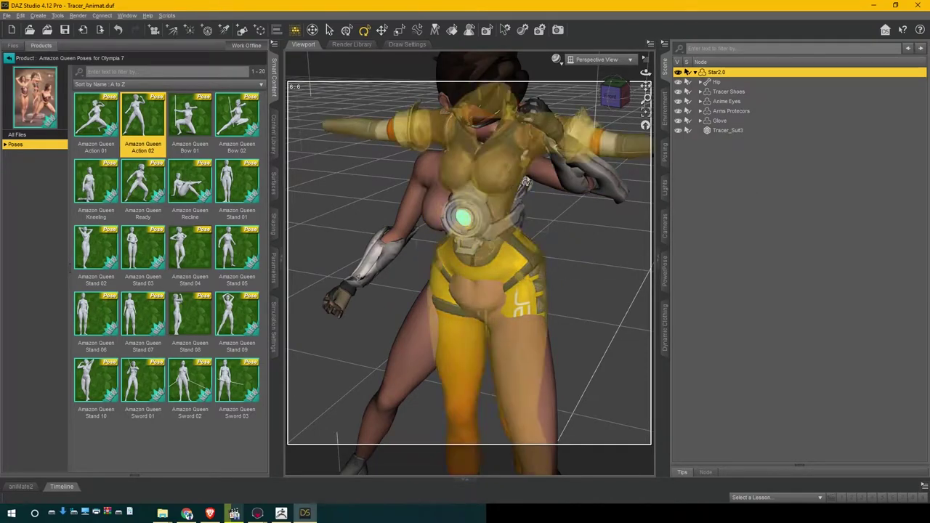
left_click(613, 95)
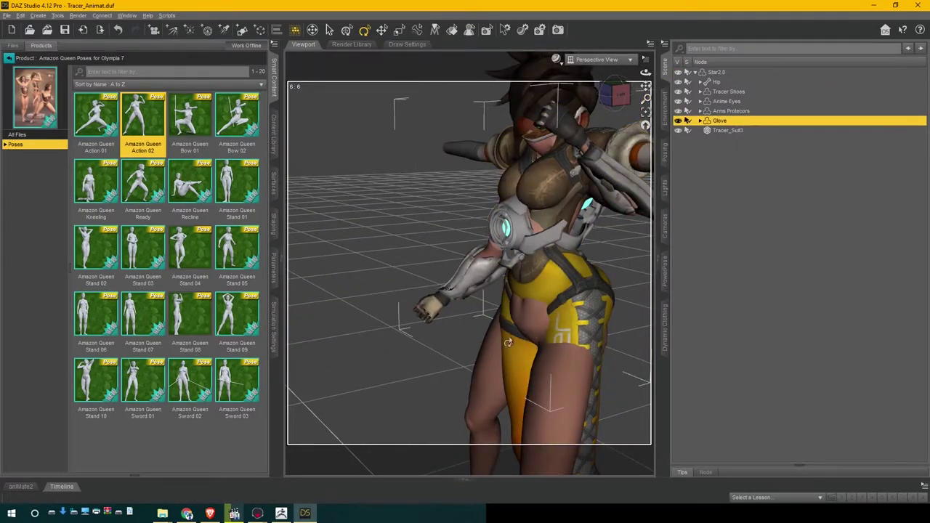
- Switch to ZBrush and inspect the Tracer_Shoes4 wireframe and texture from the side and front
left_click(283, 513)
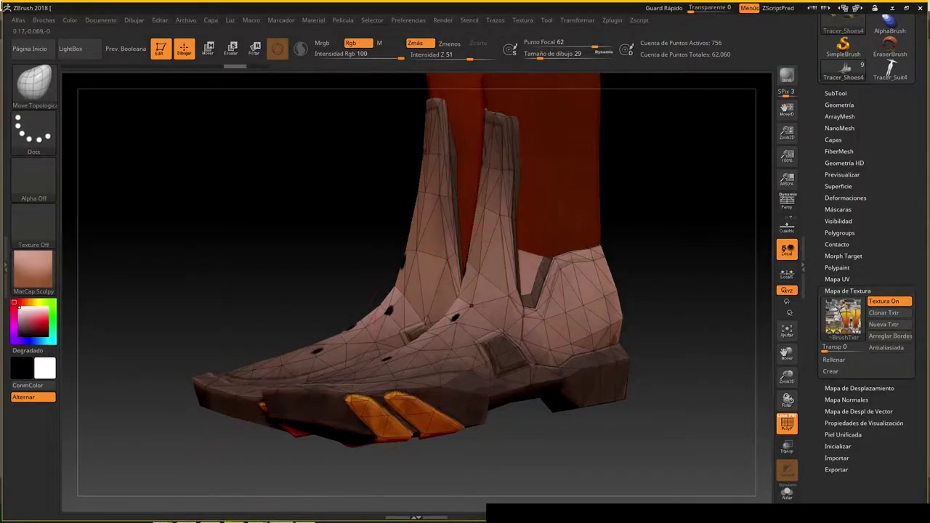
mouse_move(419, 350)
right_mouse_down()
mouse_move(468, 389)
mouse_move(541, 399)
mouse_move(476, 395)
mouse_move(419, 364)
right_mouse_up()
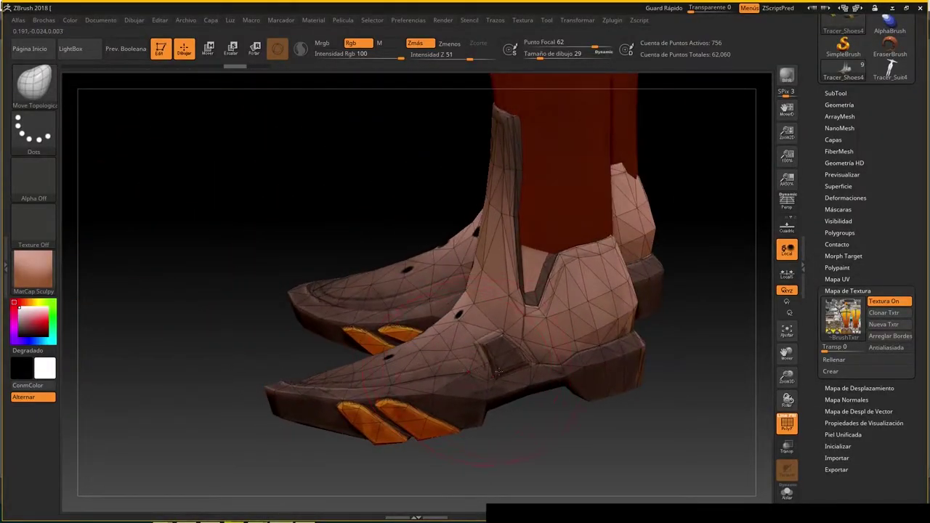
right_click_drag(521, 339, 549, 332)
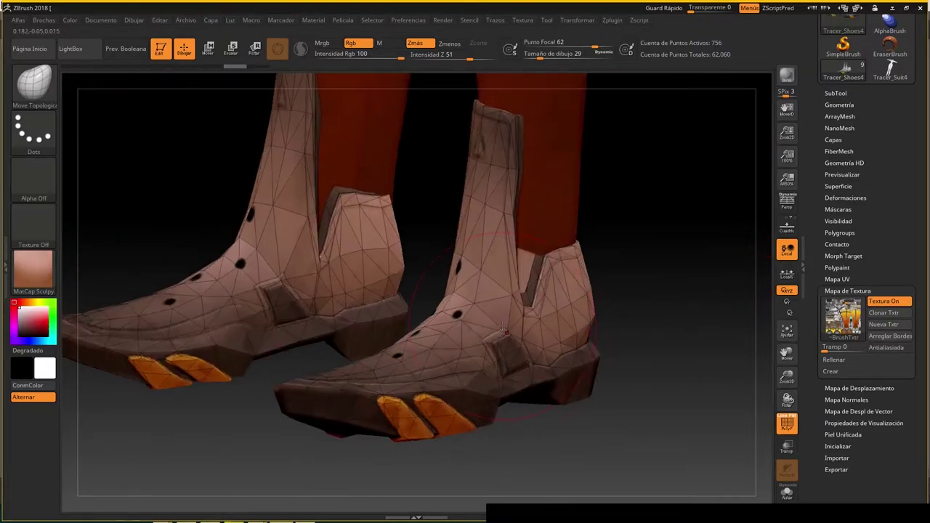
- Choose the ZModeler brush and examine the Tracer_Shoes4 polygons around the ankle and sole
key("space")
left_click(457, 360)
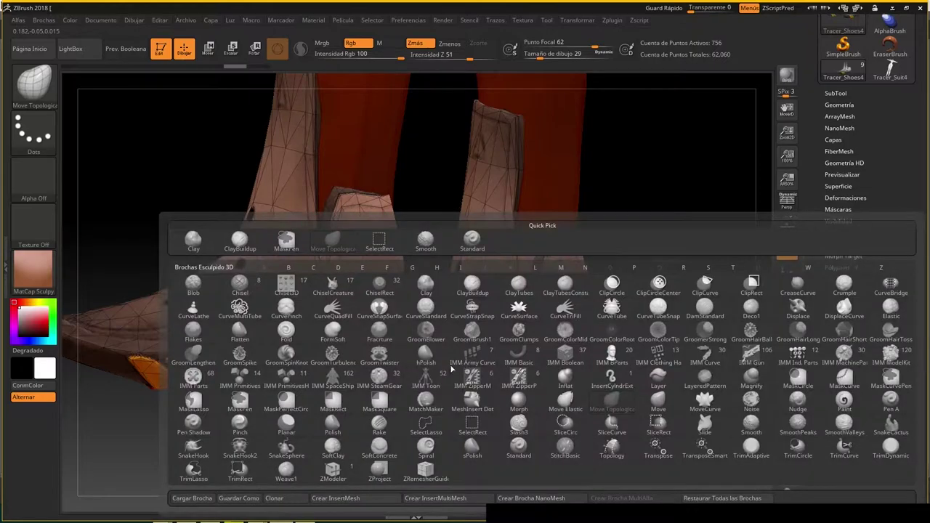
left_click(334, 473)
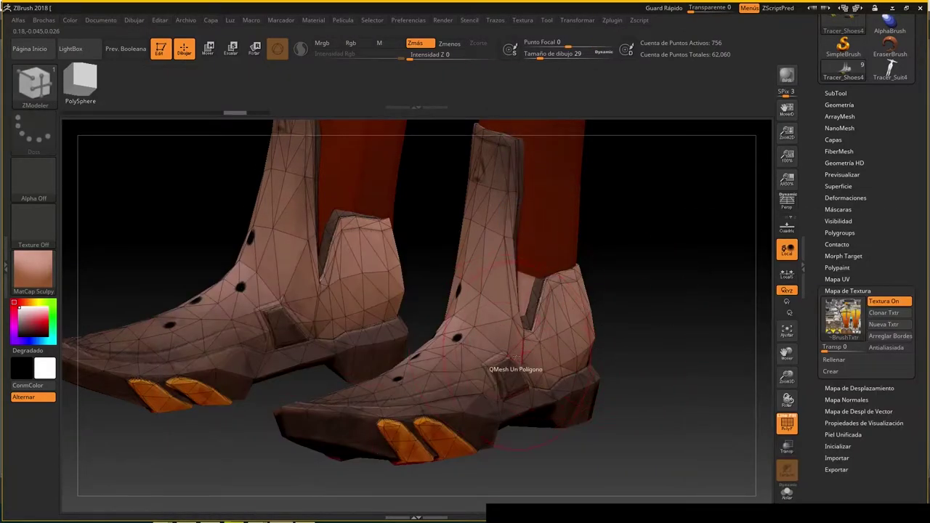
right_click_drag(532, 347, 429, 372)
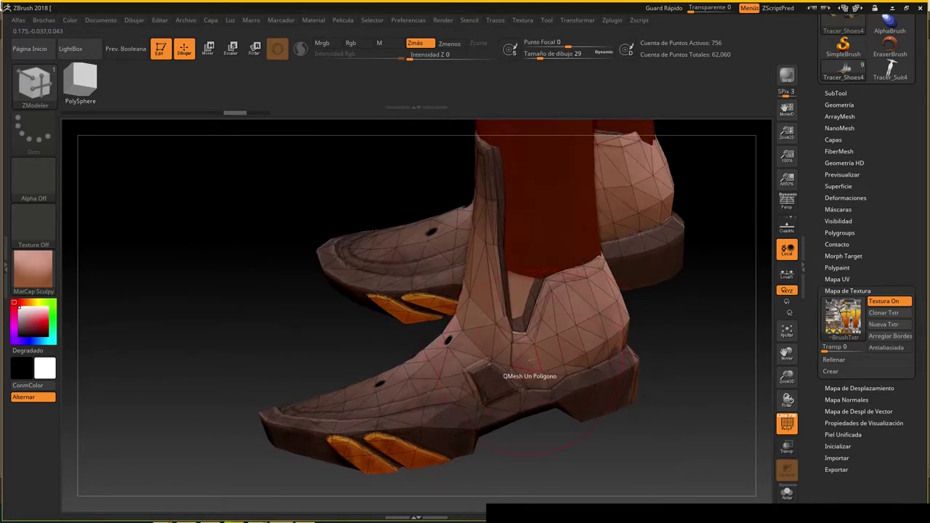
mouse_move(520, 365)
right_mouse_down()
mouse_move(597, 361)
mouse_move(501, 352)
mouse_move(510, 350)
right_mouse_up()
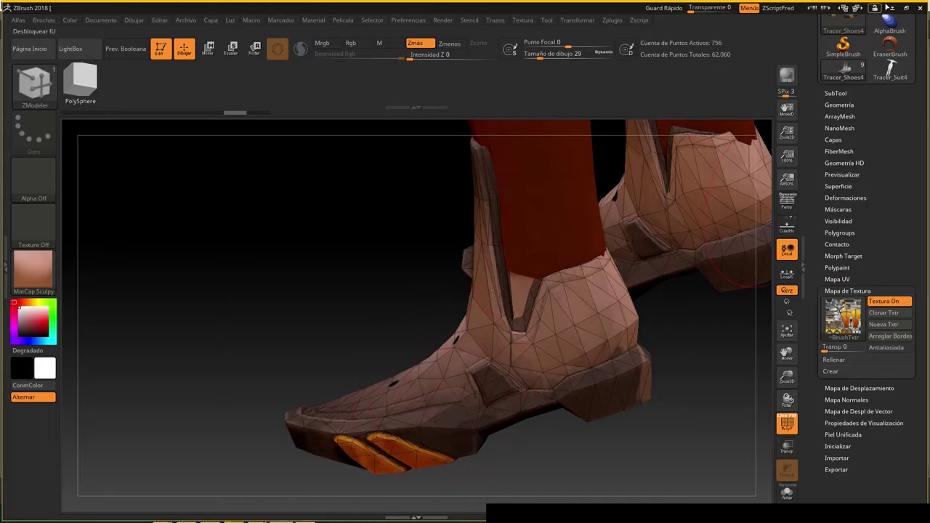
- Switch to DAZ Studio, undo the Amazon Queen Action 02 pose and look at Tracer from above
left_click(892, 10)
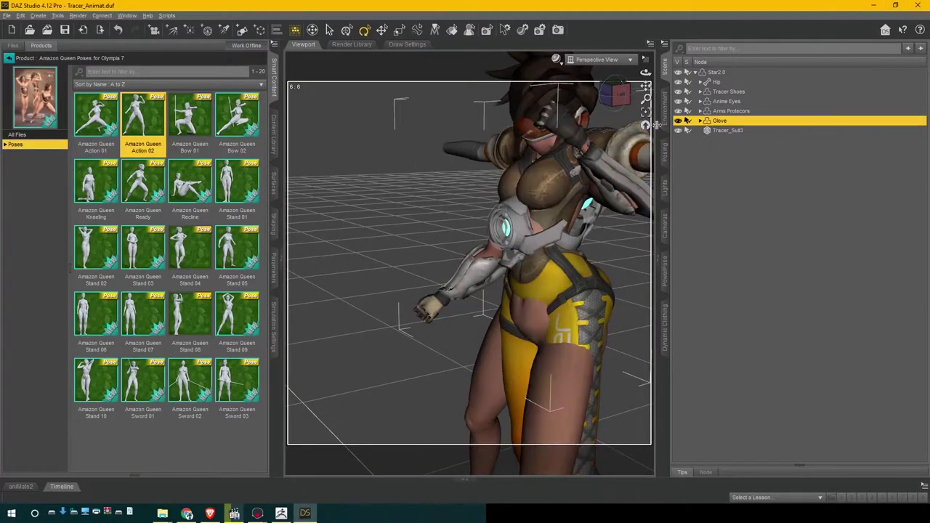
key("ctrl+z")
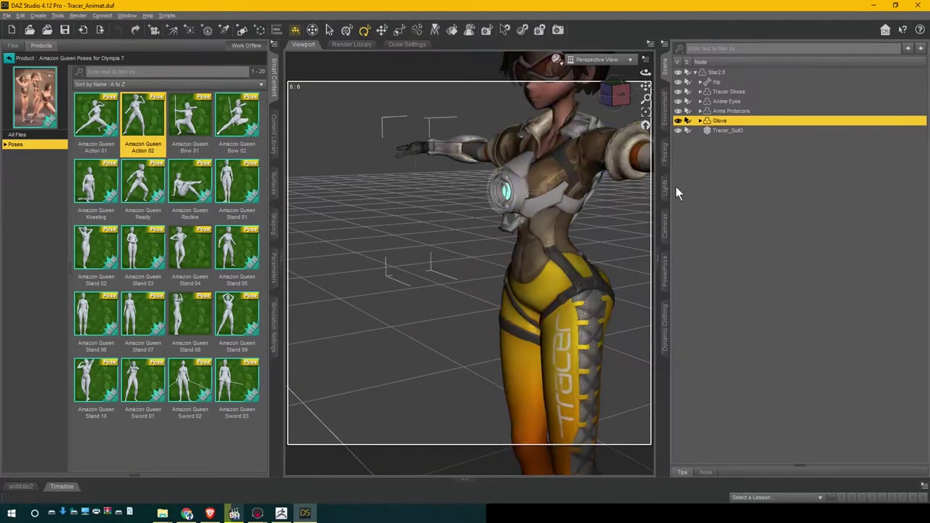
left_click_drag(622, 98, 465, 216)
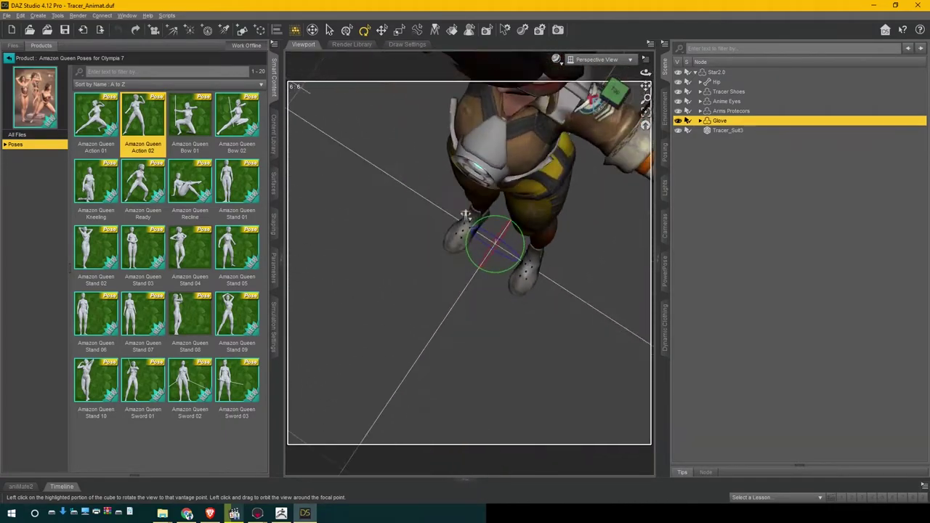
left_click_drag(615, 93, 440, 257)
middle_click_drag(508, 210, 481, 207)
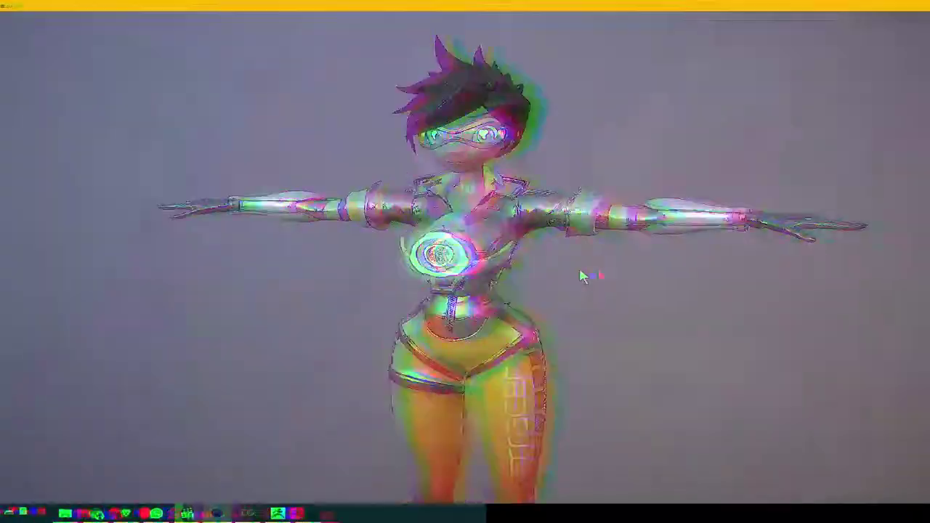
- Inspect Tracer's face, jacket, chest device and arms in the Marmoset Toolbag scene from several angles and distances
left_click_drag(568, 270, 539, 242)
middle_click_drag(513, 200, 519, 230)
scroll(521, 240, "up", 5)
middle_click_drag(535, 284, 528, 340)
left_click_drag(528, 339, 497, 244)
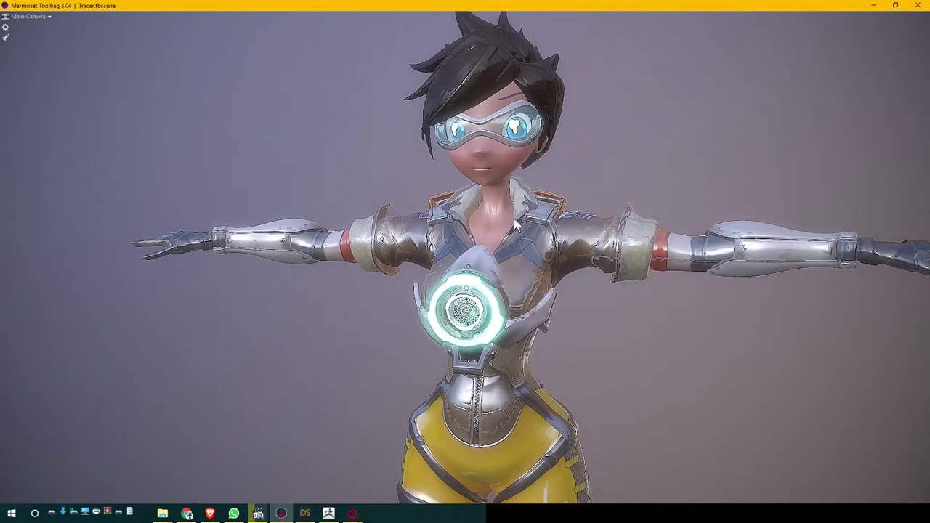
left_click_drag(515, 212, 513, 291)
middle_click_drag(513, 291, 563, 217)
left_click_drag(563, 218, 501, 218)
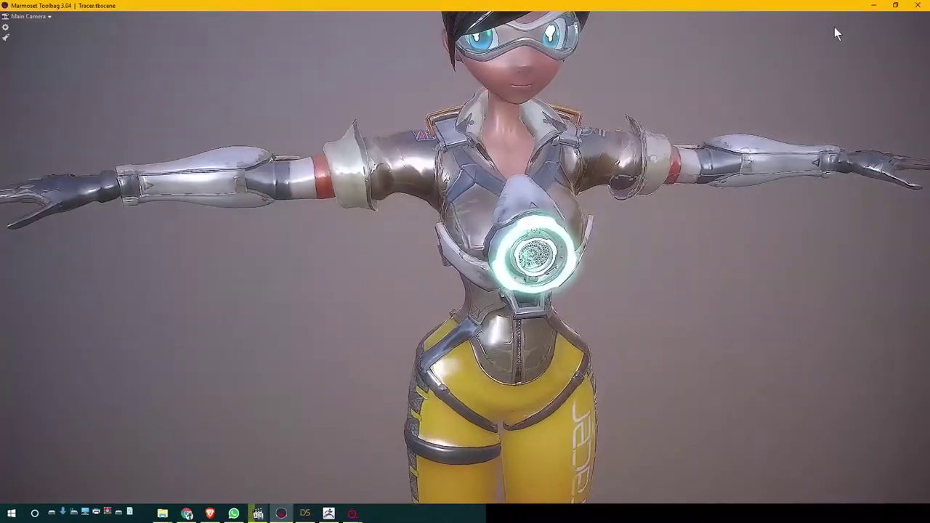
- Switch to Mixamo in the browser and examine the Bellydancing animation on Tracer_V6 from the front, side and above
left_click(871, 7)
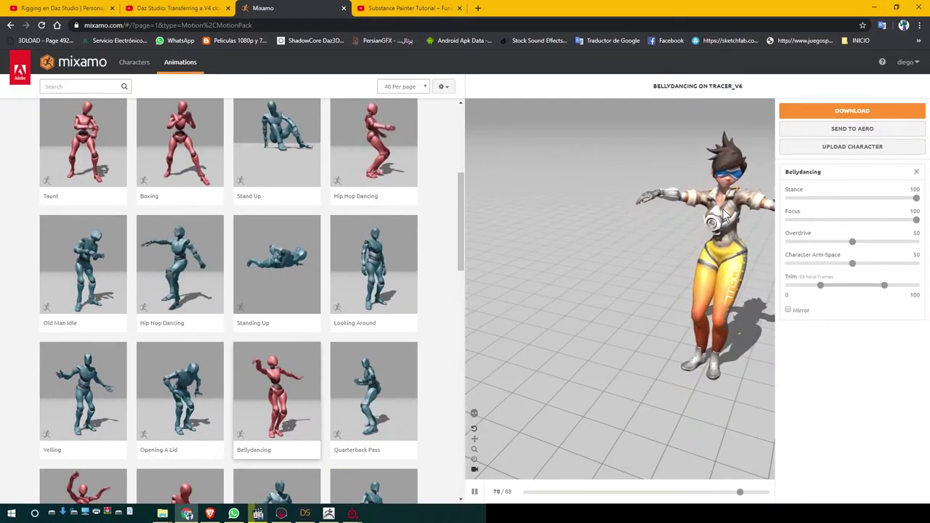
left_click_drag(704, 242, 532, 287)
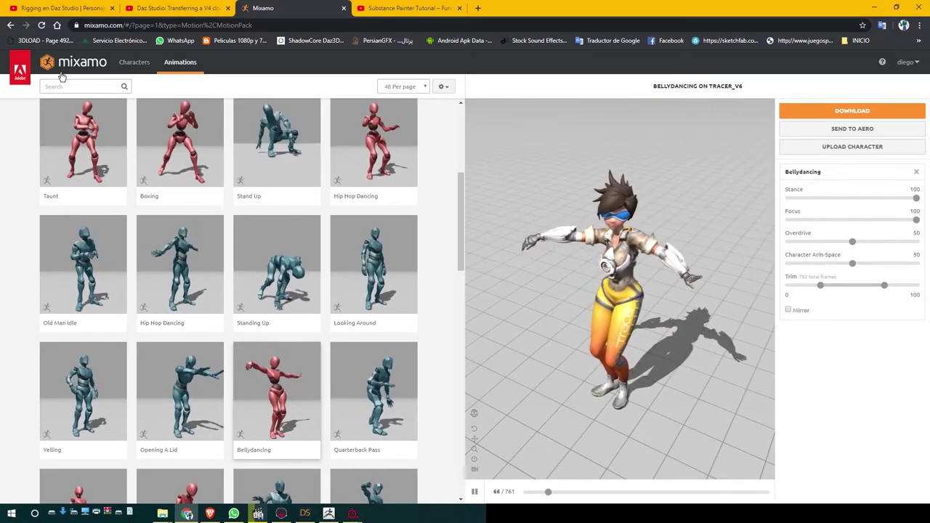
left_click_drag(577, 207, 604, 246)
mouse_move(617, 299)
left_mouse_down()
mouse_move(621, 278)
mouse_move(632, 309)
left_mouse_up()
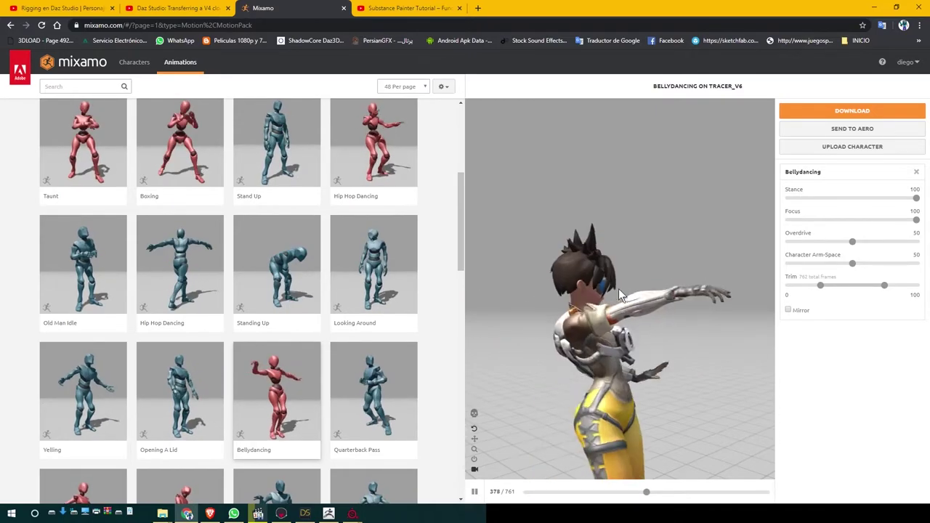
left_click_drag(576, 323, 648, 299)
scroll(609, 302, "down", 3)
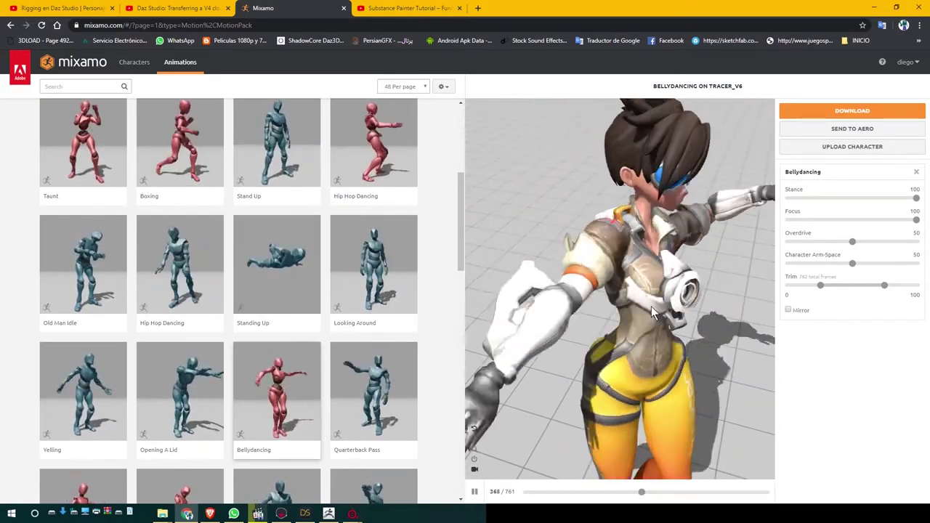
left_click_drag(658, 353, 631, 314)
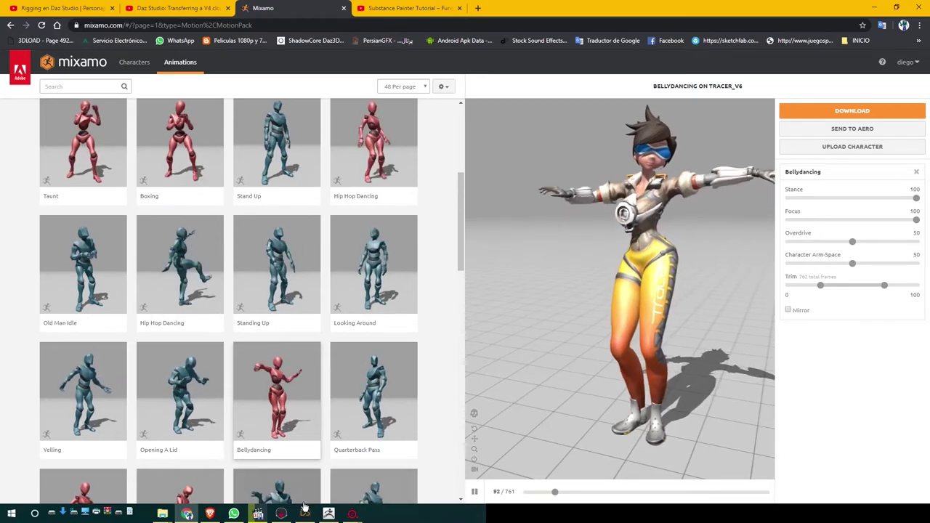
- Switch to Marmoset Toolbag and examine Tracer's glowing chest device and metallic suit materials up close
left_click(304, 514)
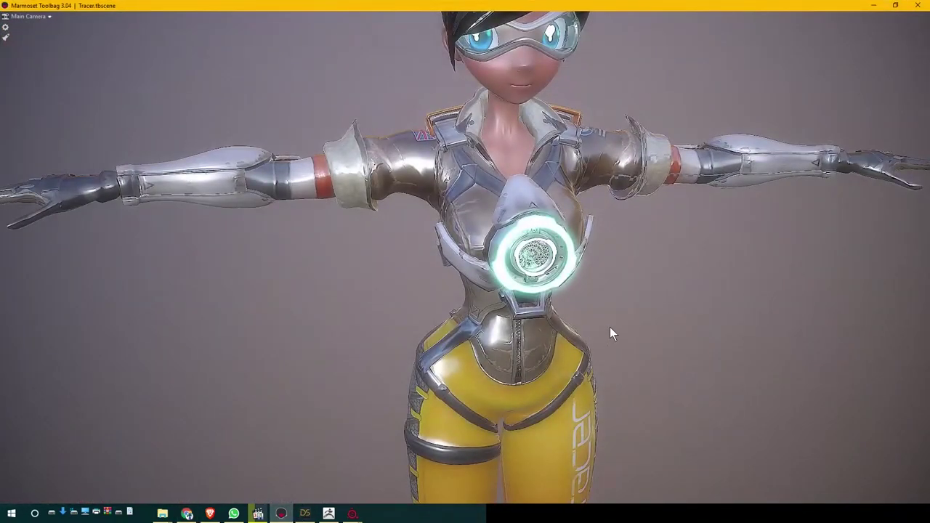
scroll(617, 322, "down", 3)
left_click_drag(638, 323, 581, 330)
scroll(482, 311, "up", 5)
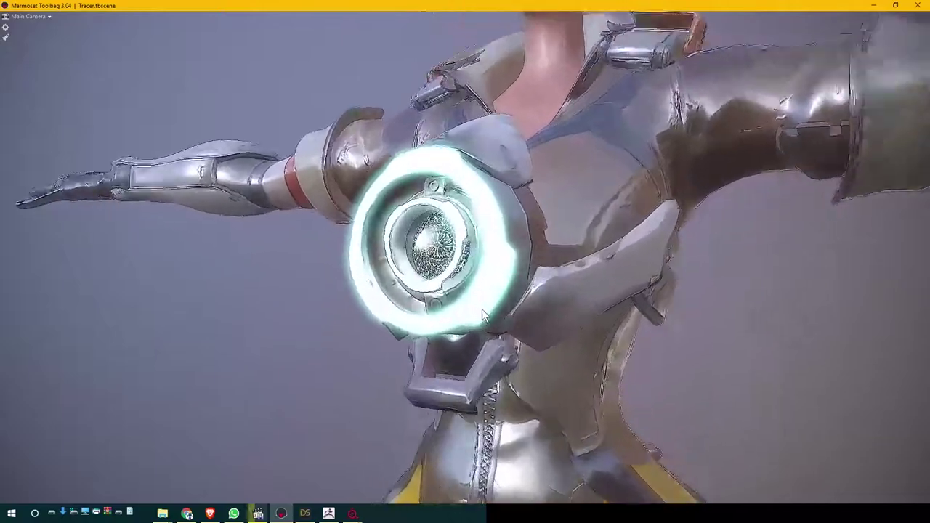
scroll(482, 310, "up", 2)
scroll(482, 316, "up", 2)
scroll(482, 311, "down", 4)
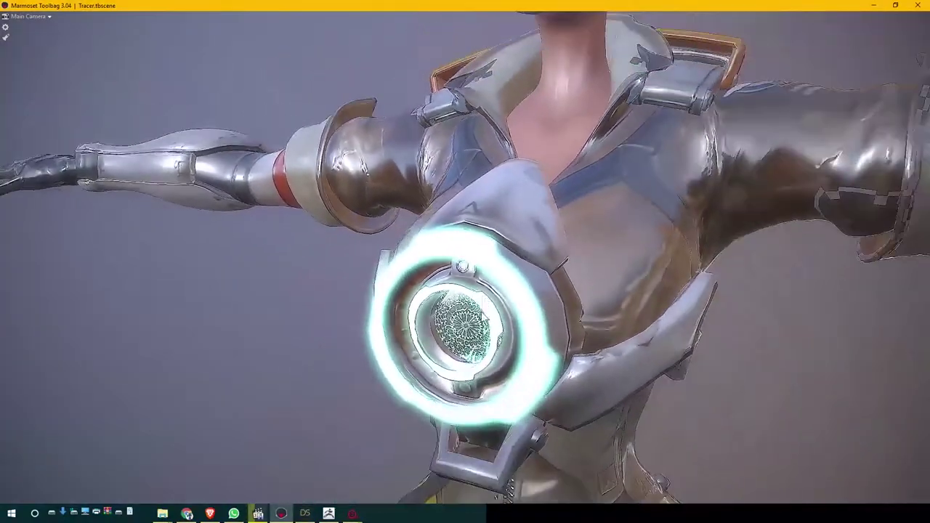
scroll(512, 244, "down", 5)
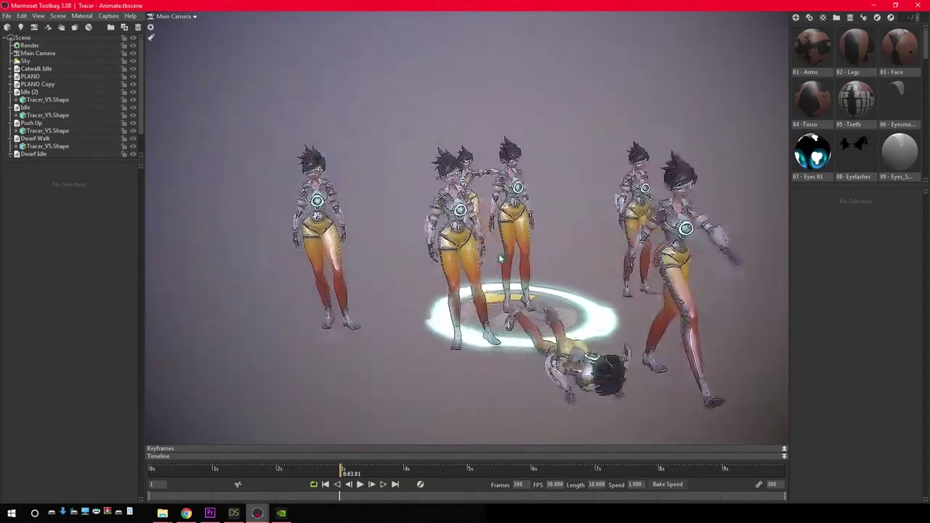
- Play the timeline of the Tracer - Animate scene and hide the interface to show the animated characters full screen
left_click_drag(498, 258, 464, 254)
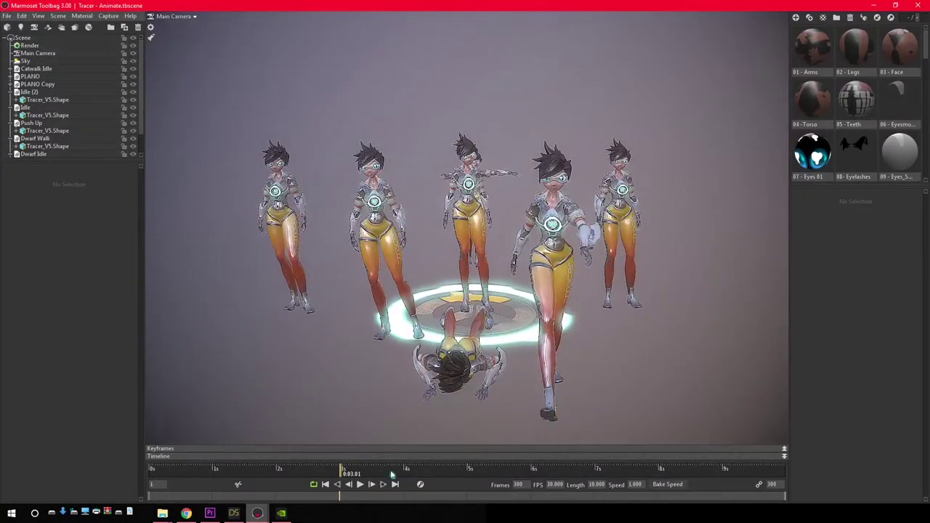
key("Tab")
key("Tab")
left_click(360, 485)
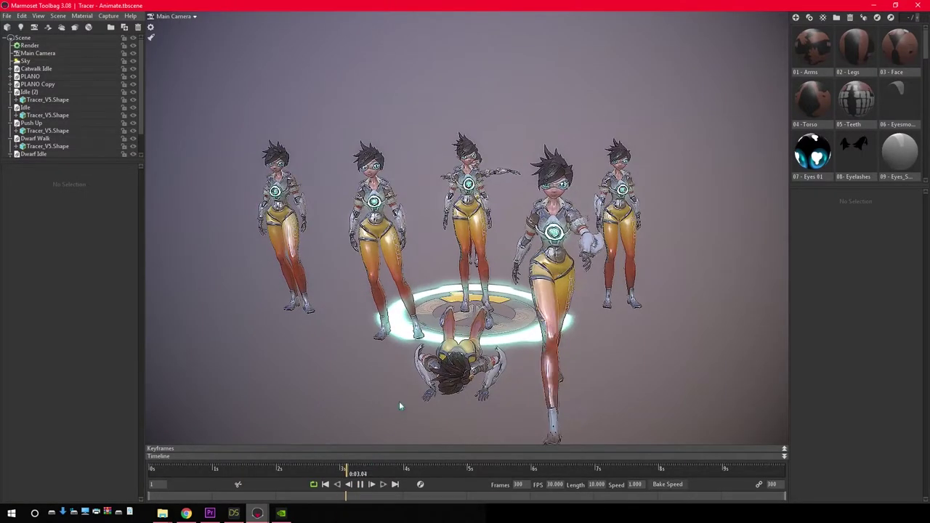
key("Tab")
left_click(409, 361)
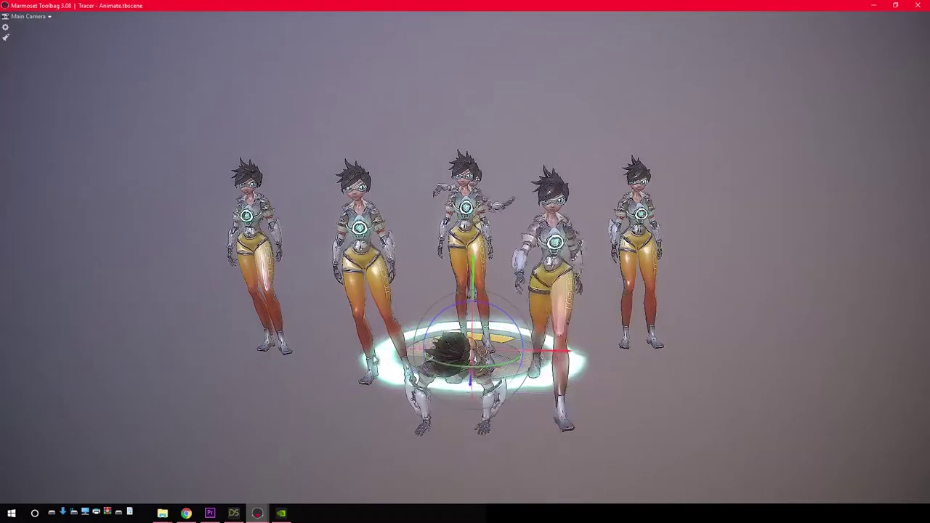
- Watch the group of animated Tracer characters play from the side, from above and up close
left_click_drag(365, 355, 390, 351)
scroll(614, 280, "up", 2)
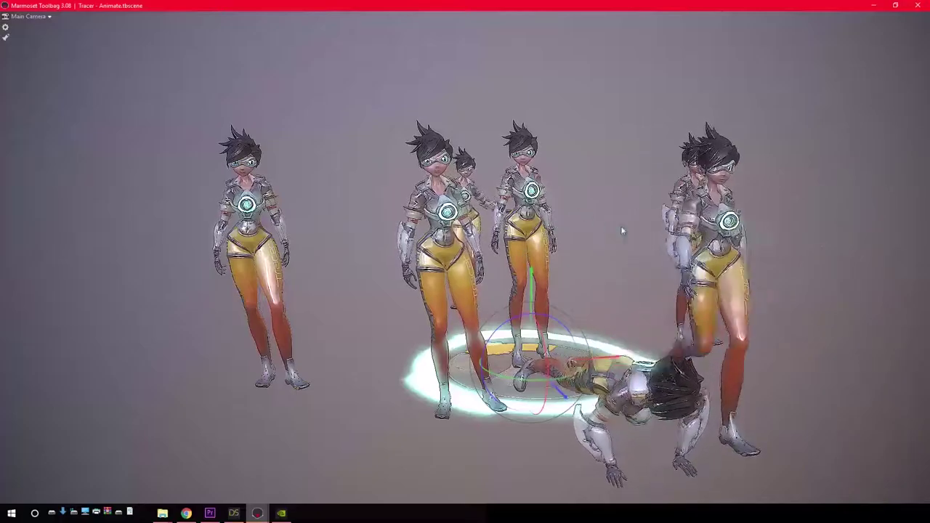
left_click_drag(473, 270, 509, 305, "alt")
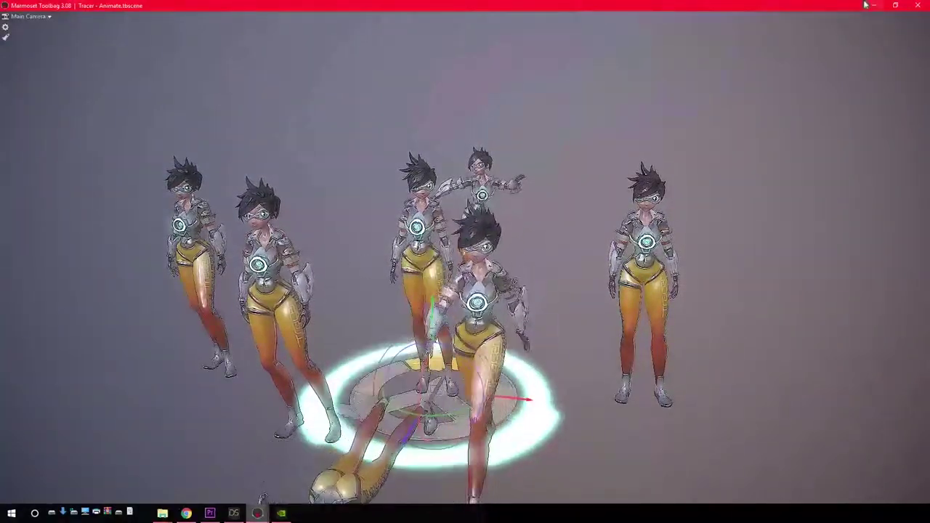
left_click_drag(455, 297, 474, 288)
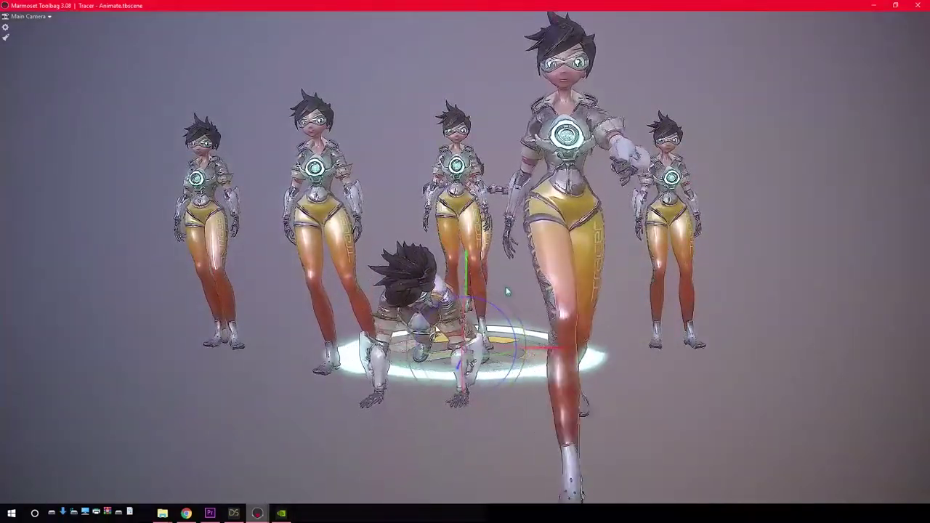